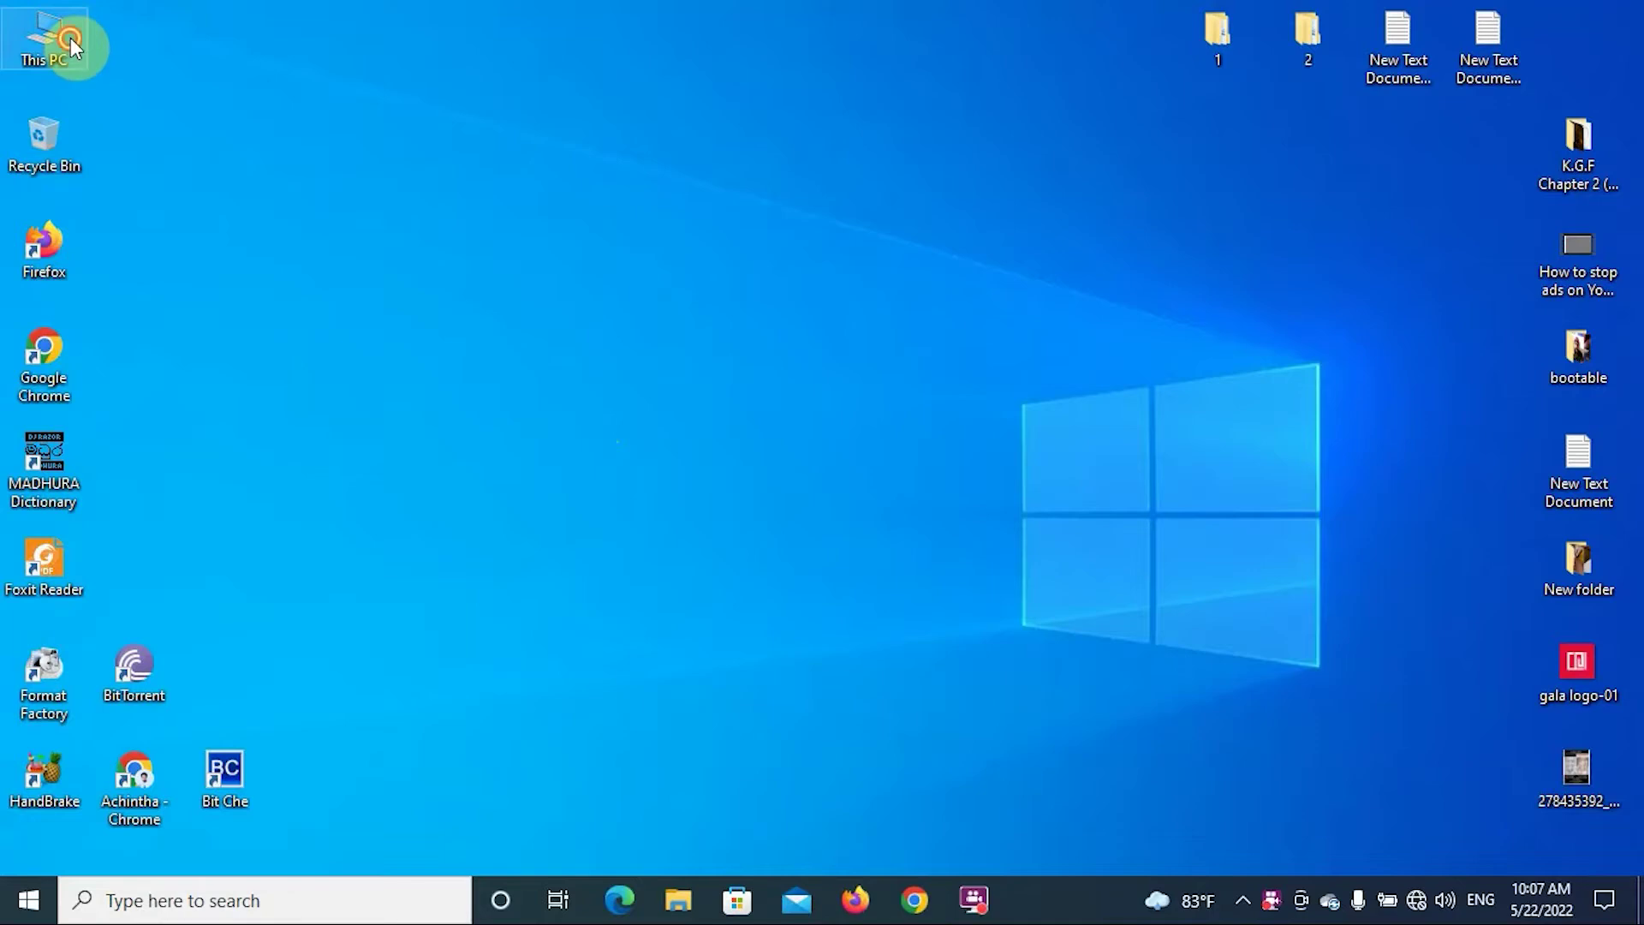
Open This PC and launch Computer Management from its context menu
double_click(70, 37)
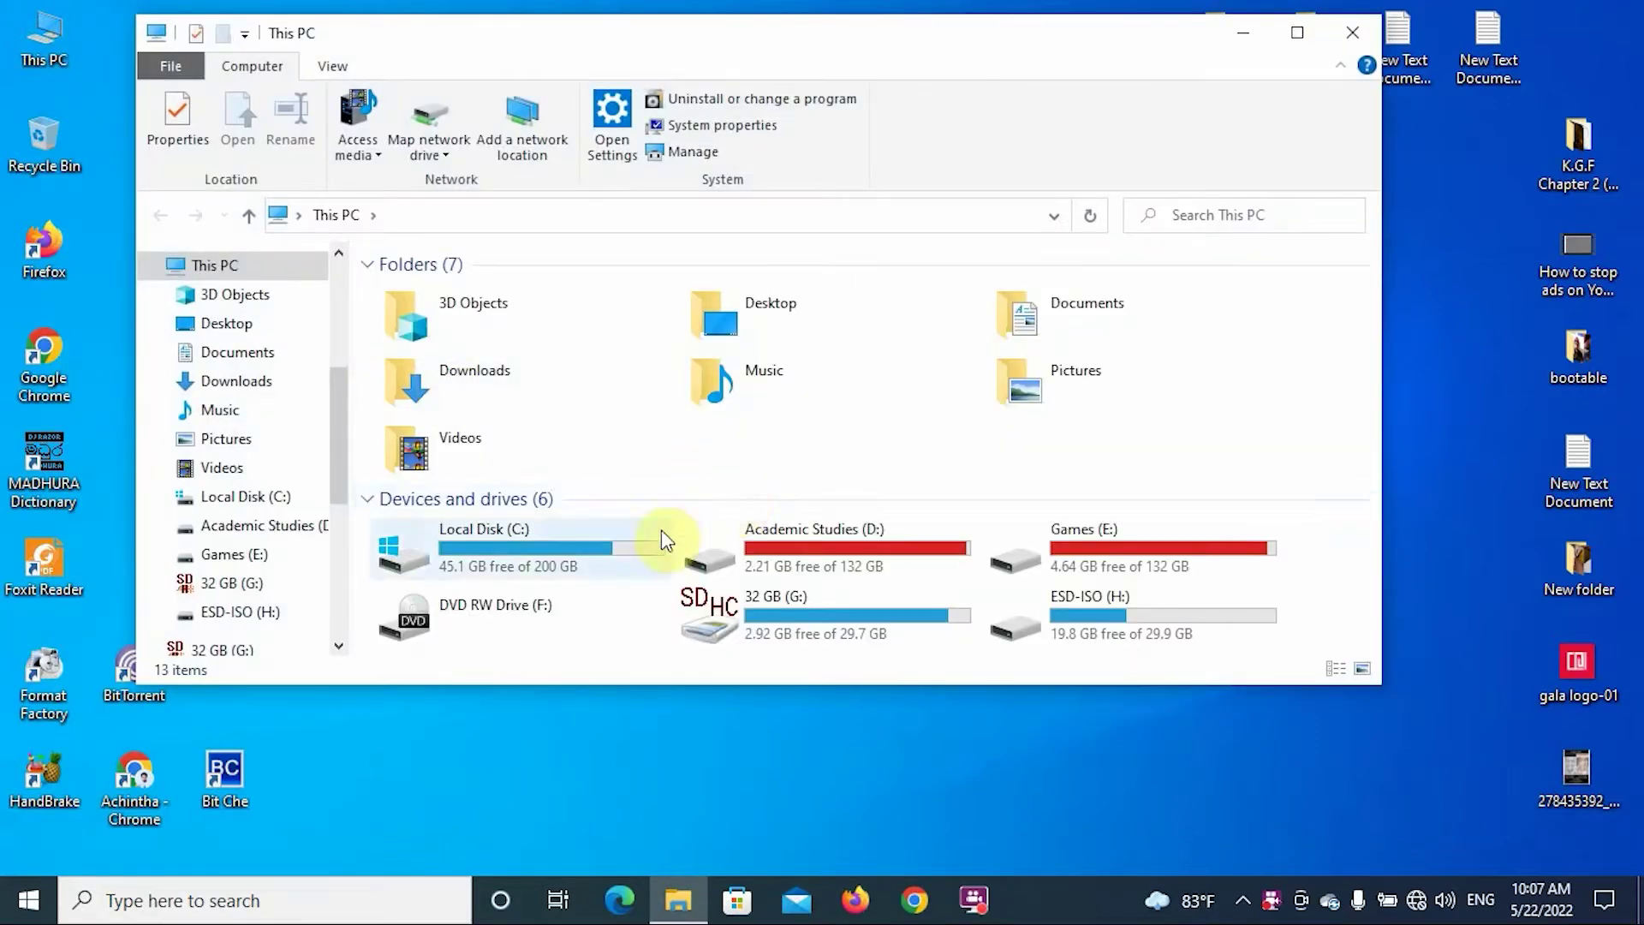
mouse_move(628, 553)
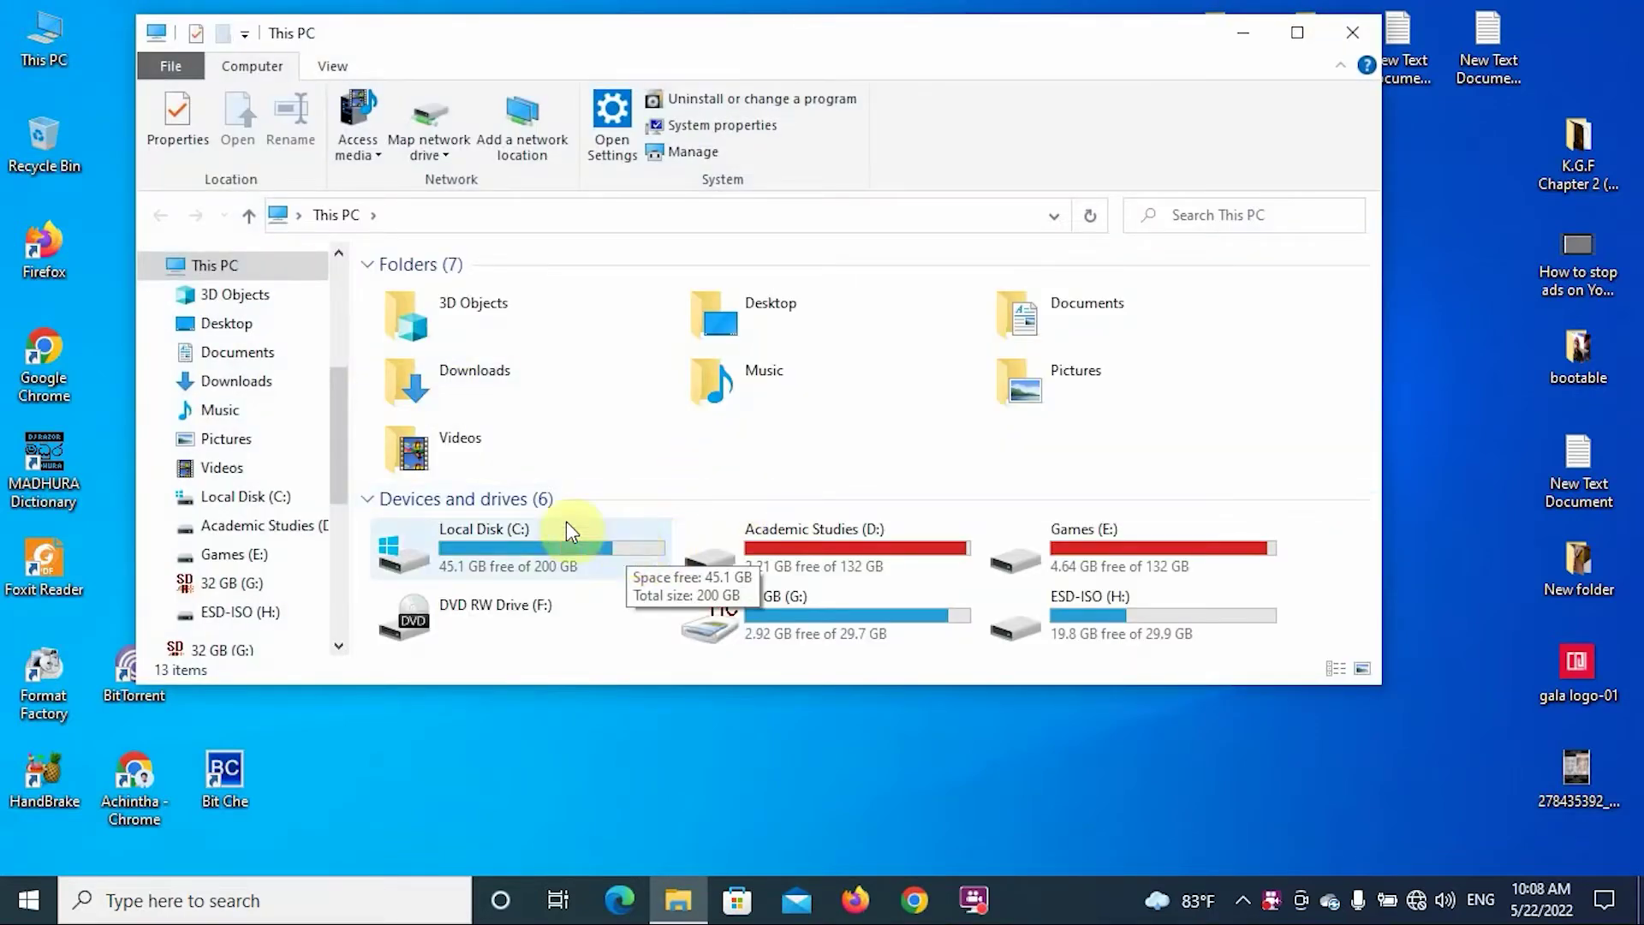
right_click(243, 271)
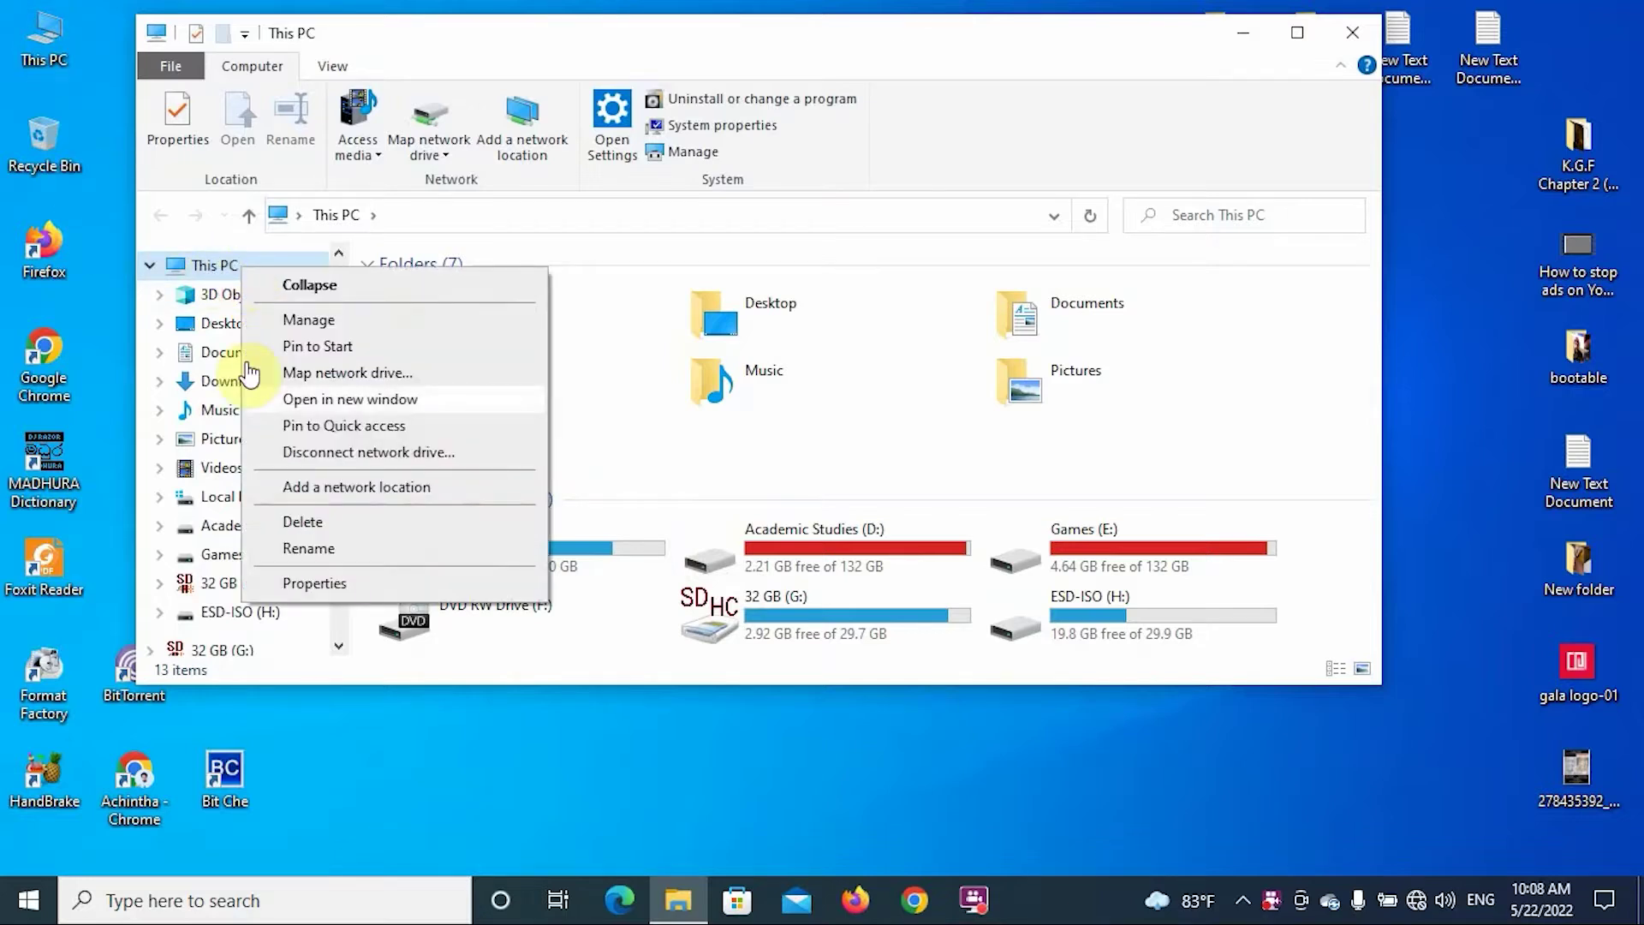
left_click(206, 266)
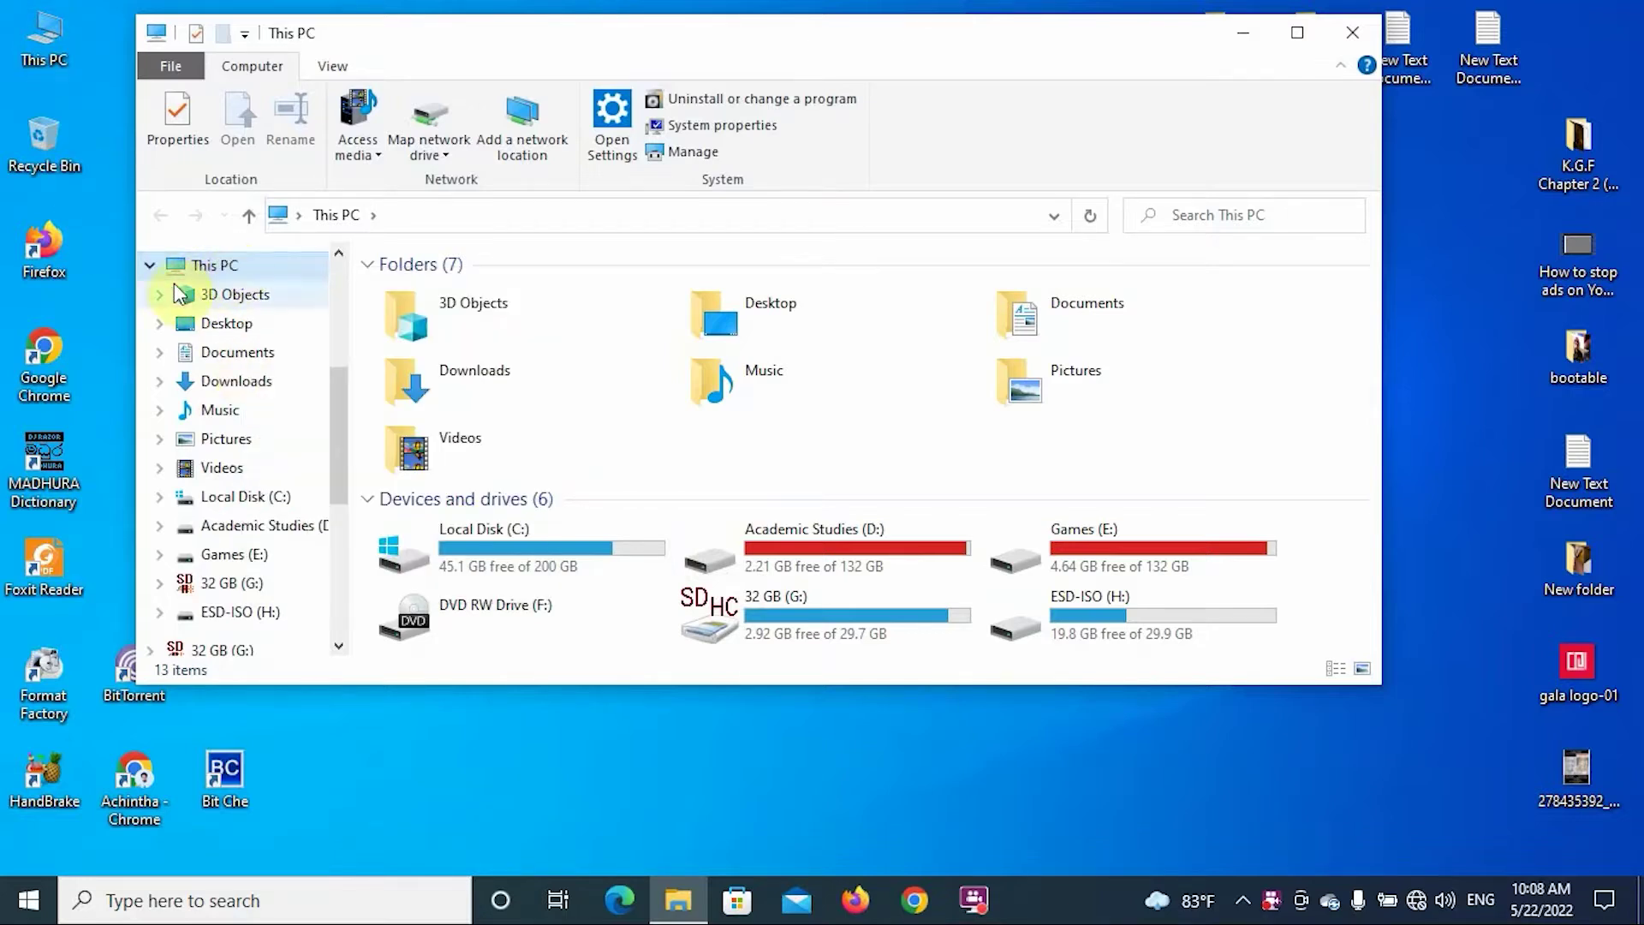
right_click(224, 266)
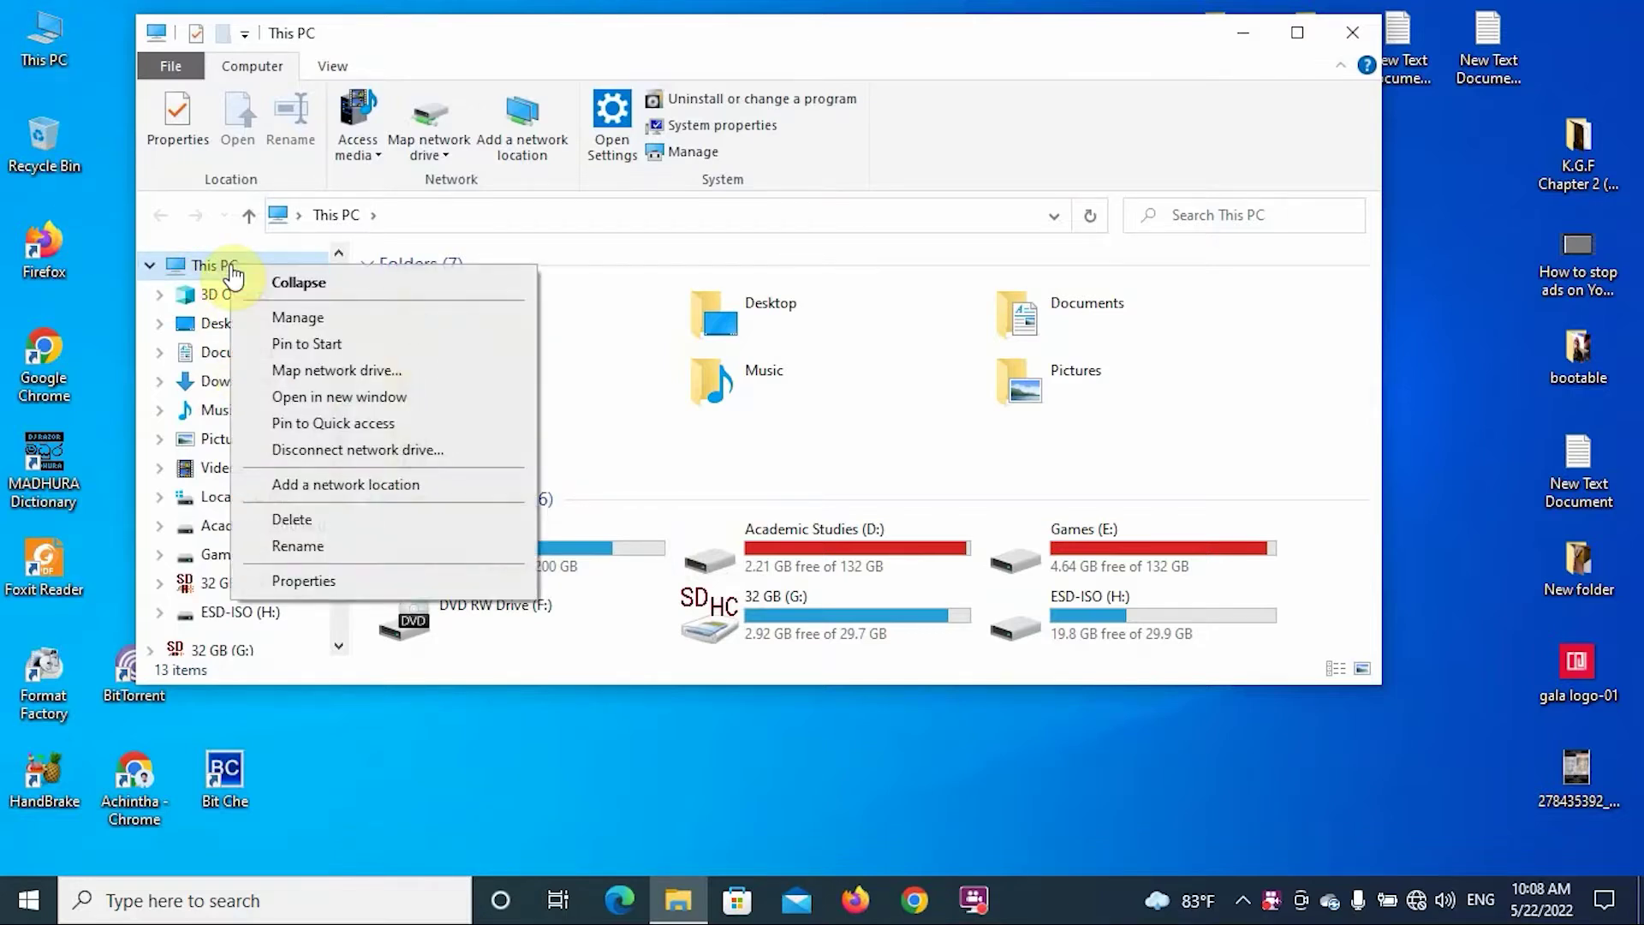
left_click(291, 319)
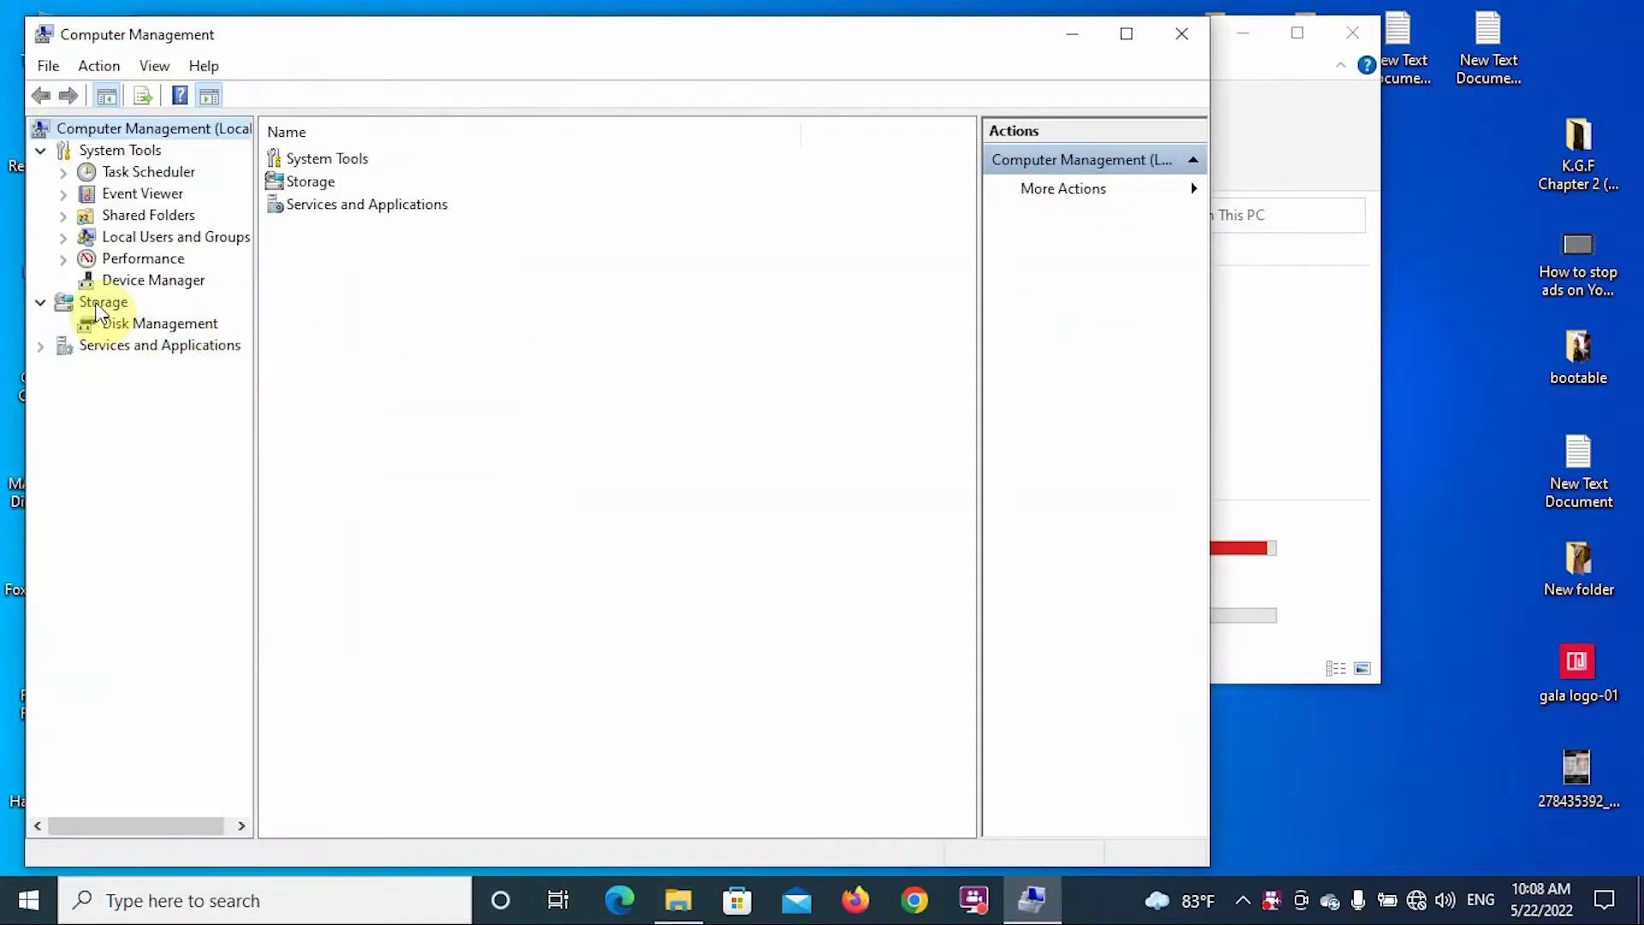
Show Storage > Disk Management and shift the Computer Management window right
left_click(100, 308)
left_click(184, 326)
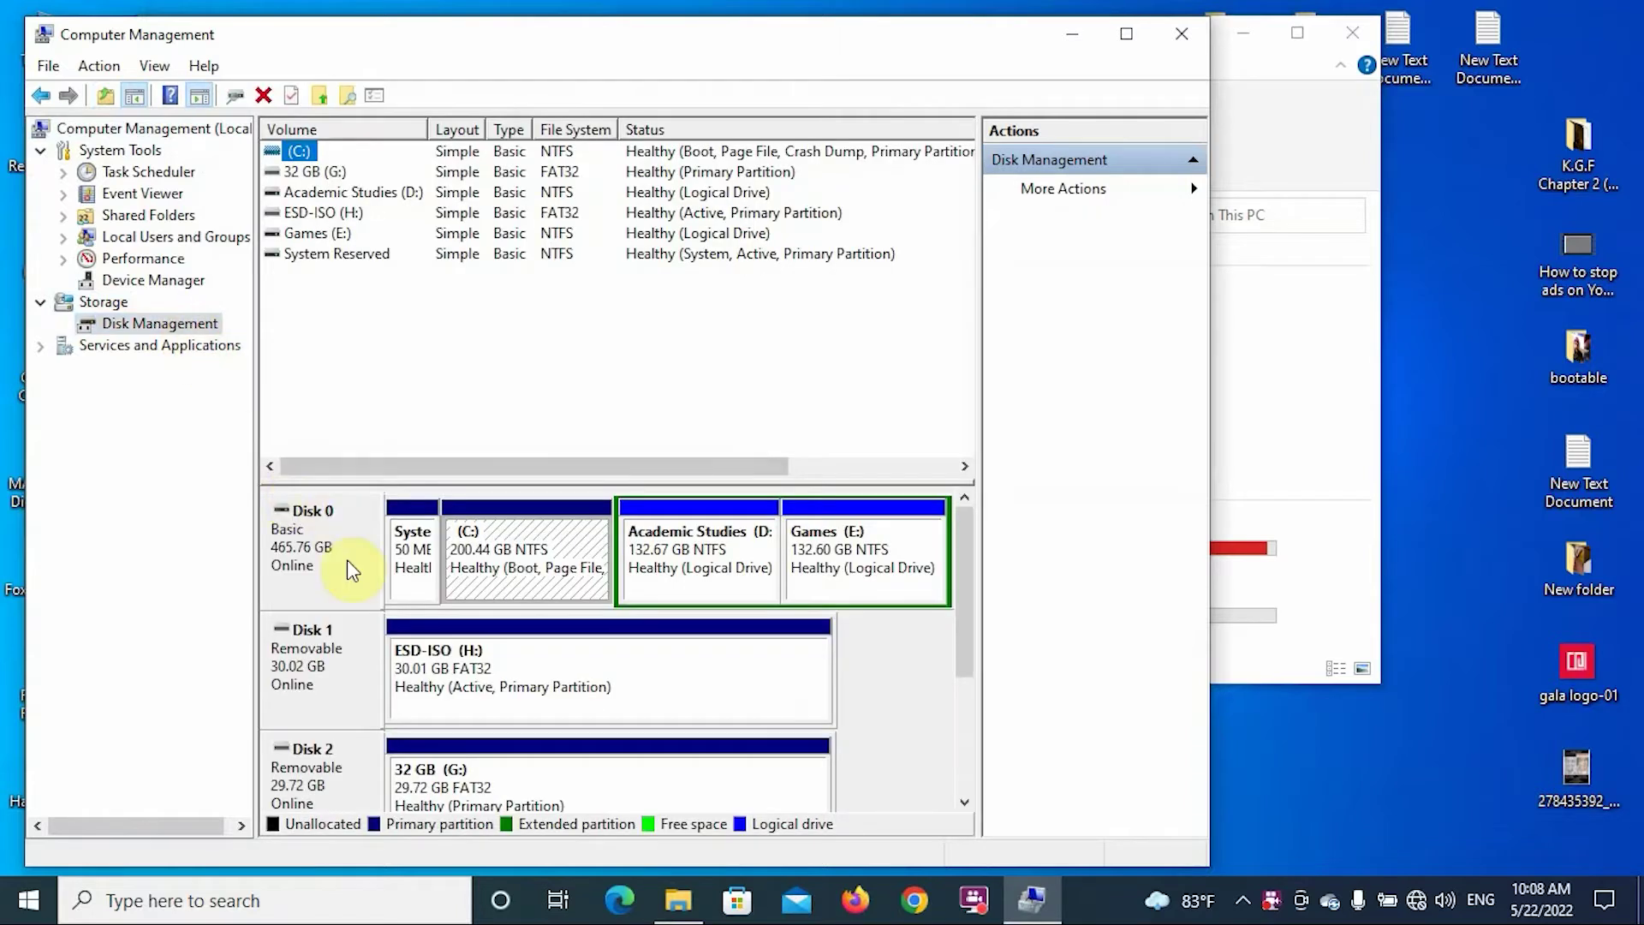
left_click_drag(301, 44, 422, 41)
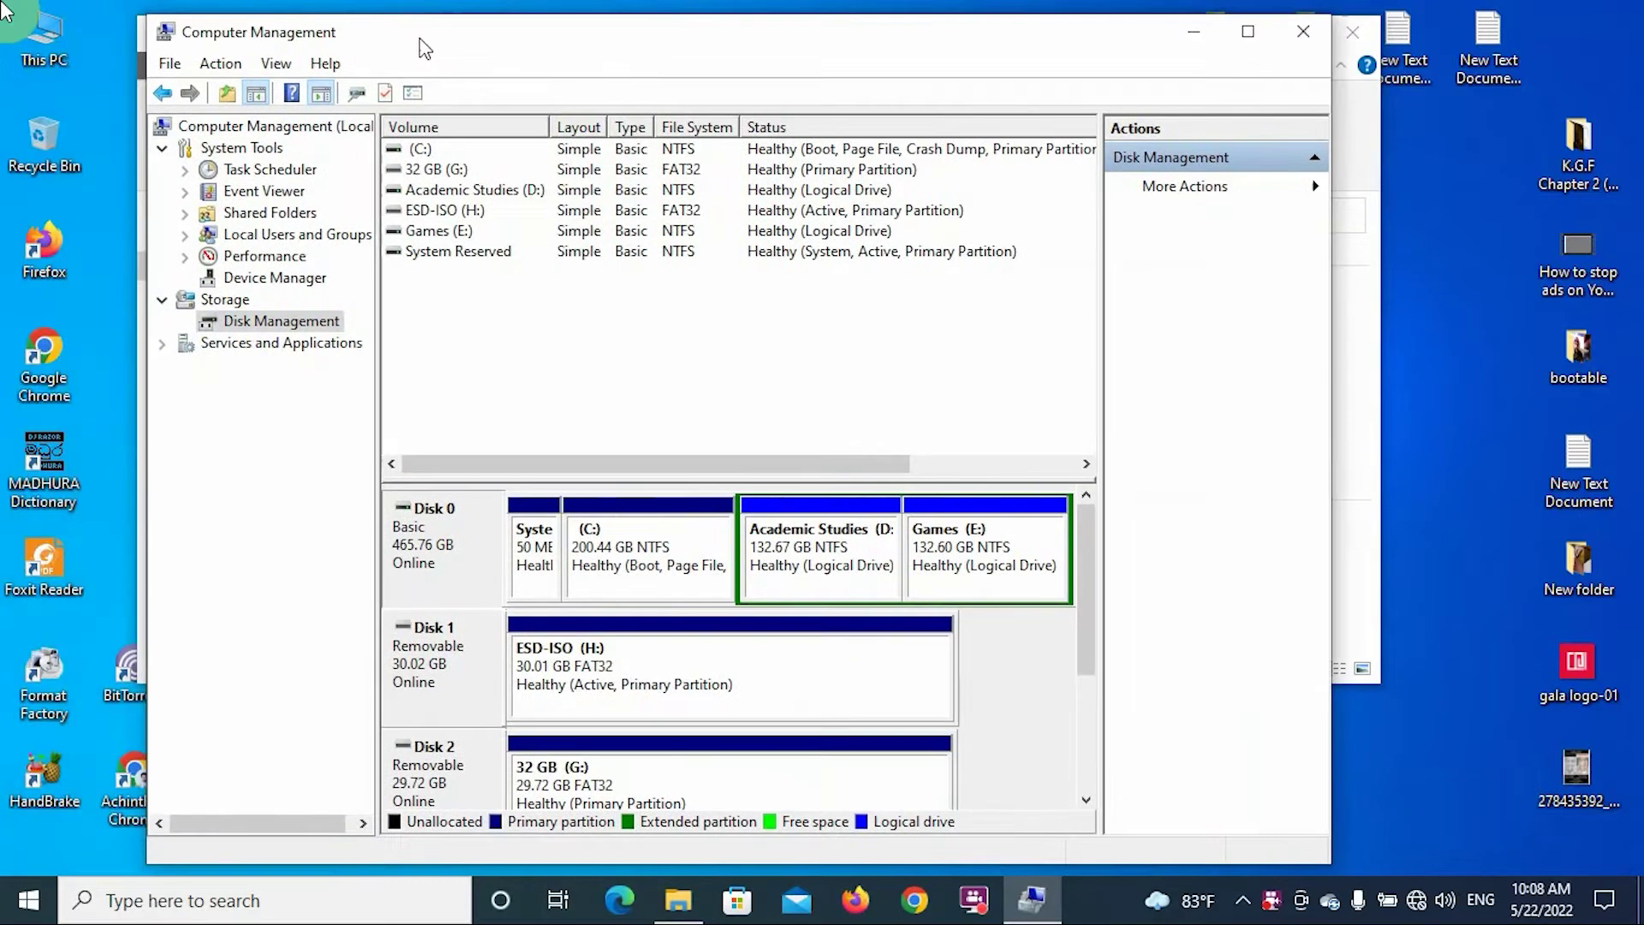
Confirm on Disk 0's Volumes properties that it uses Master Boot Record (MBR) partitioning
right_click(456, 555)
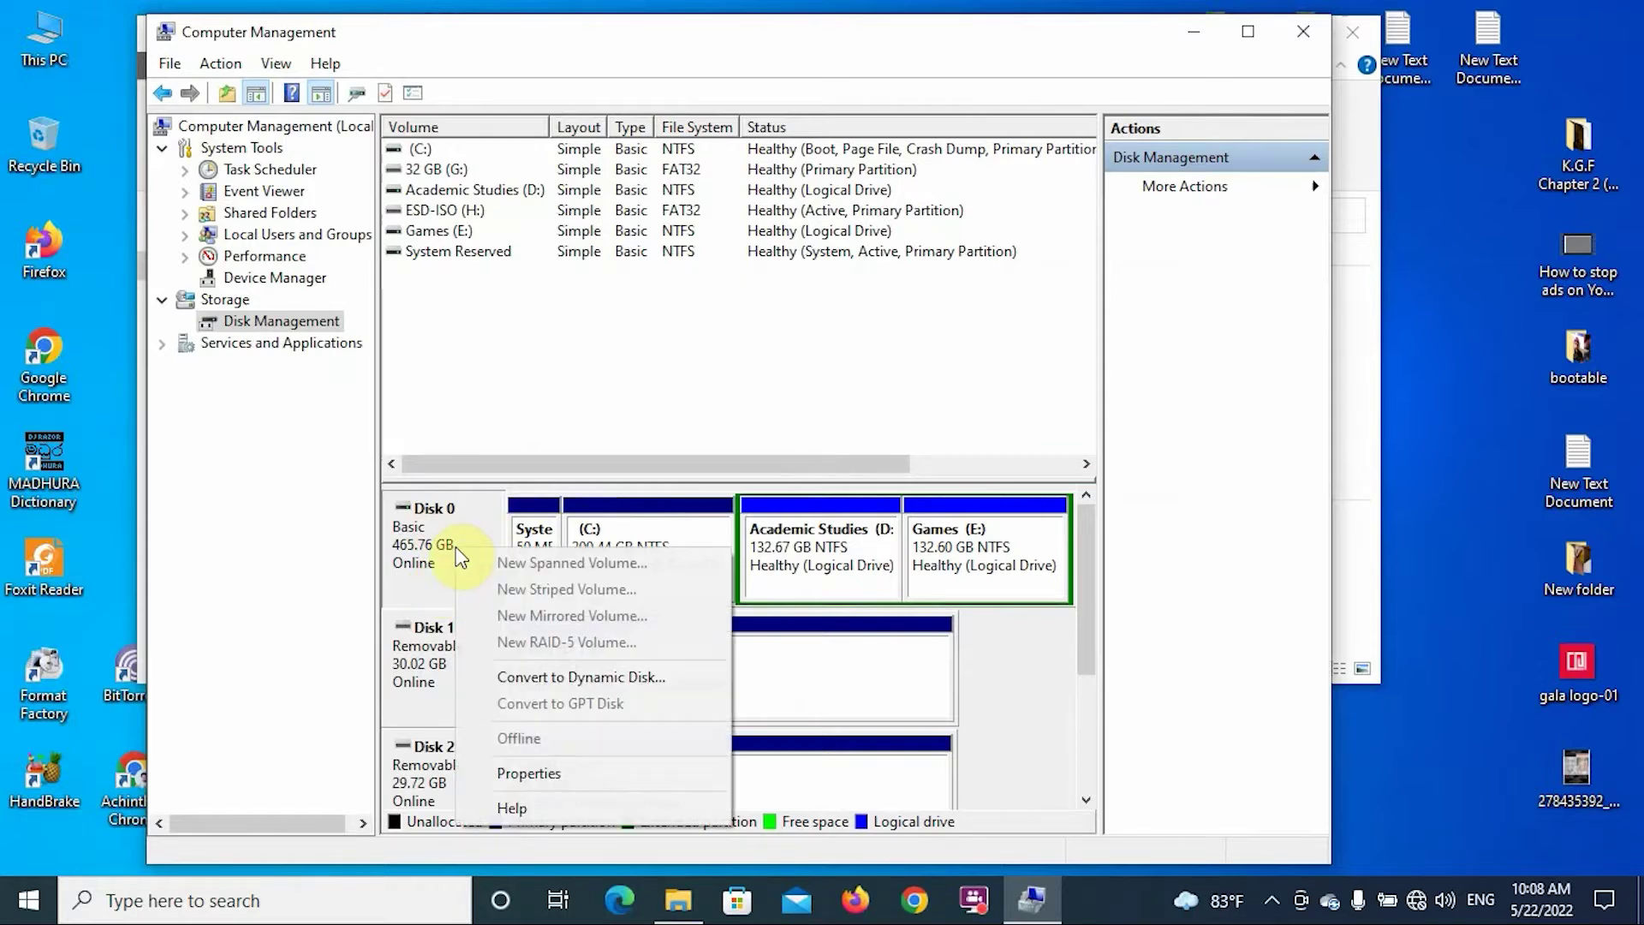
left_click(529, 773)
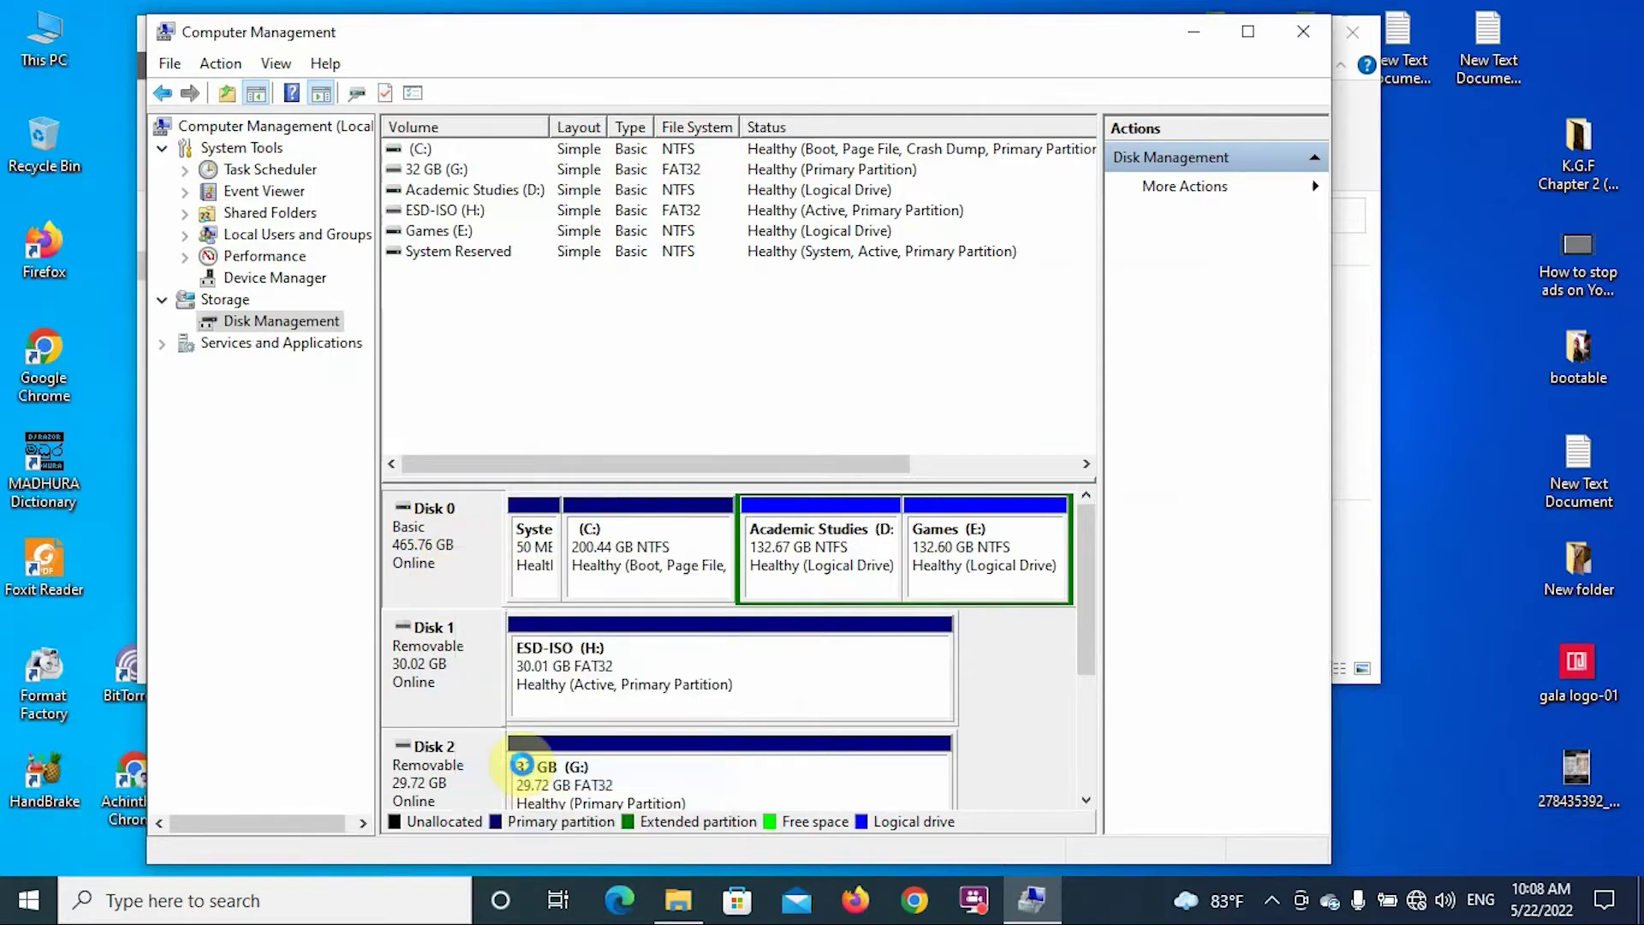
left_click(230, 121)
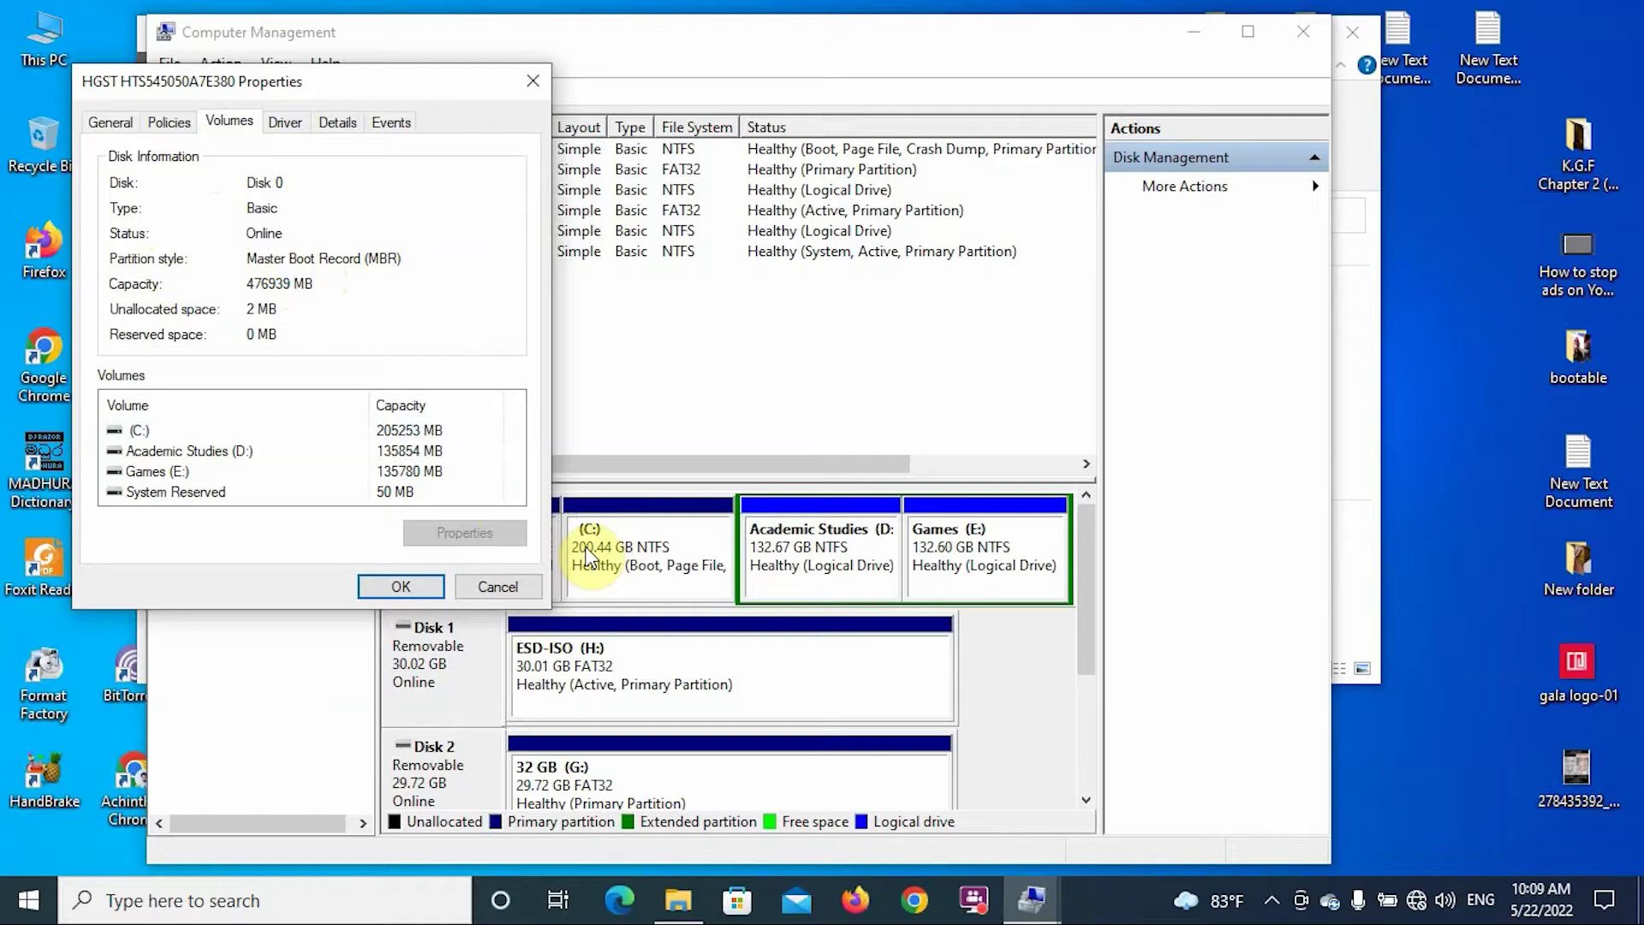
left_click(496, 589)
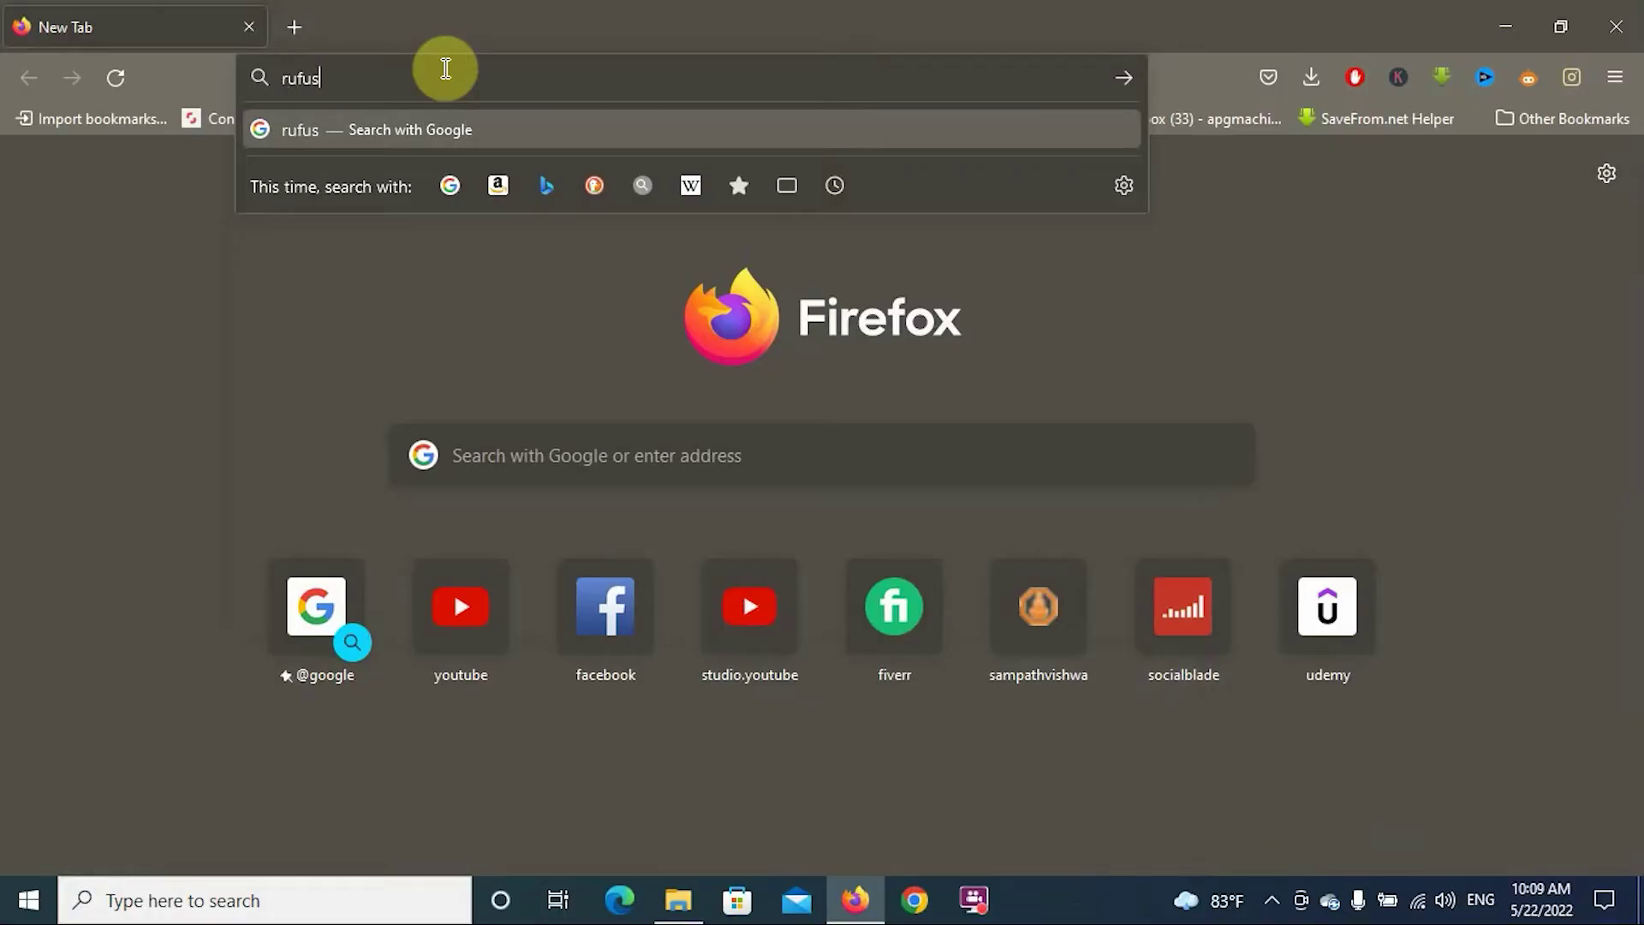
Search Google for rufus and open the rufus.ie result in a new tab
key("Return")
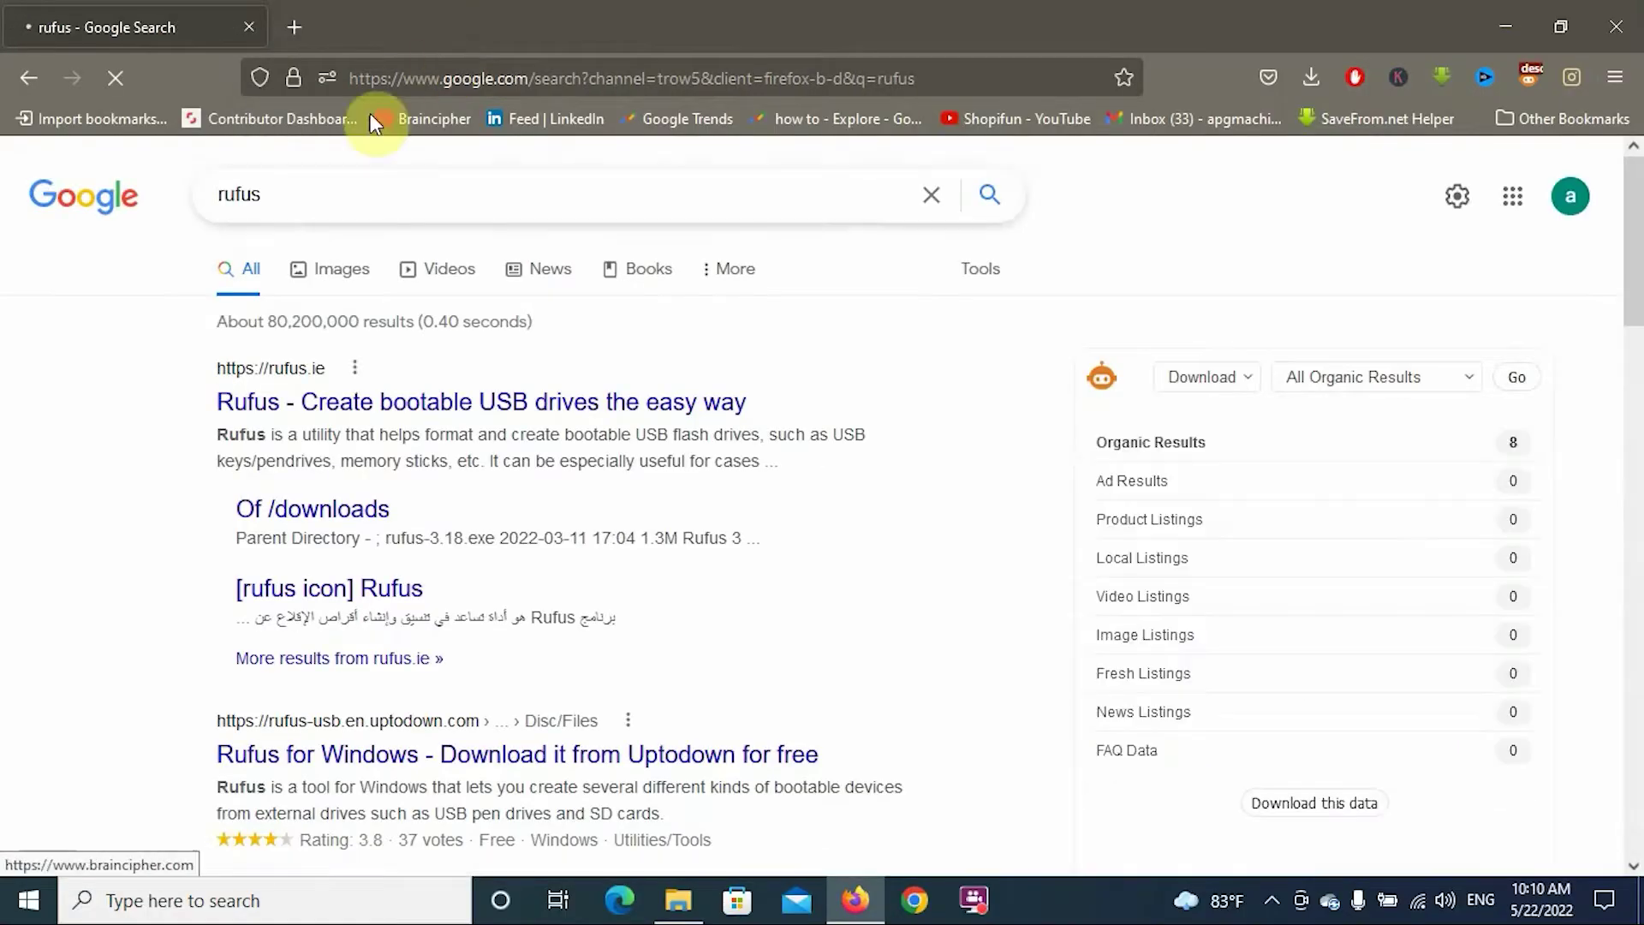
right_click(314, 415)
left_click(342, 431)
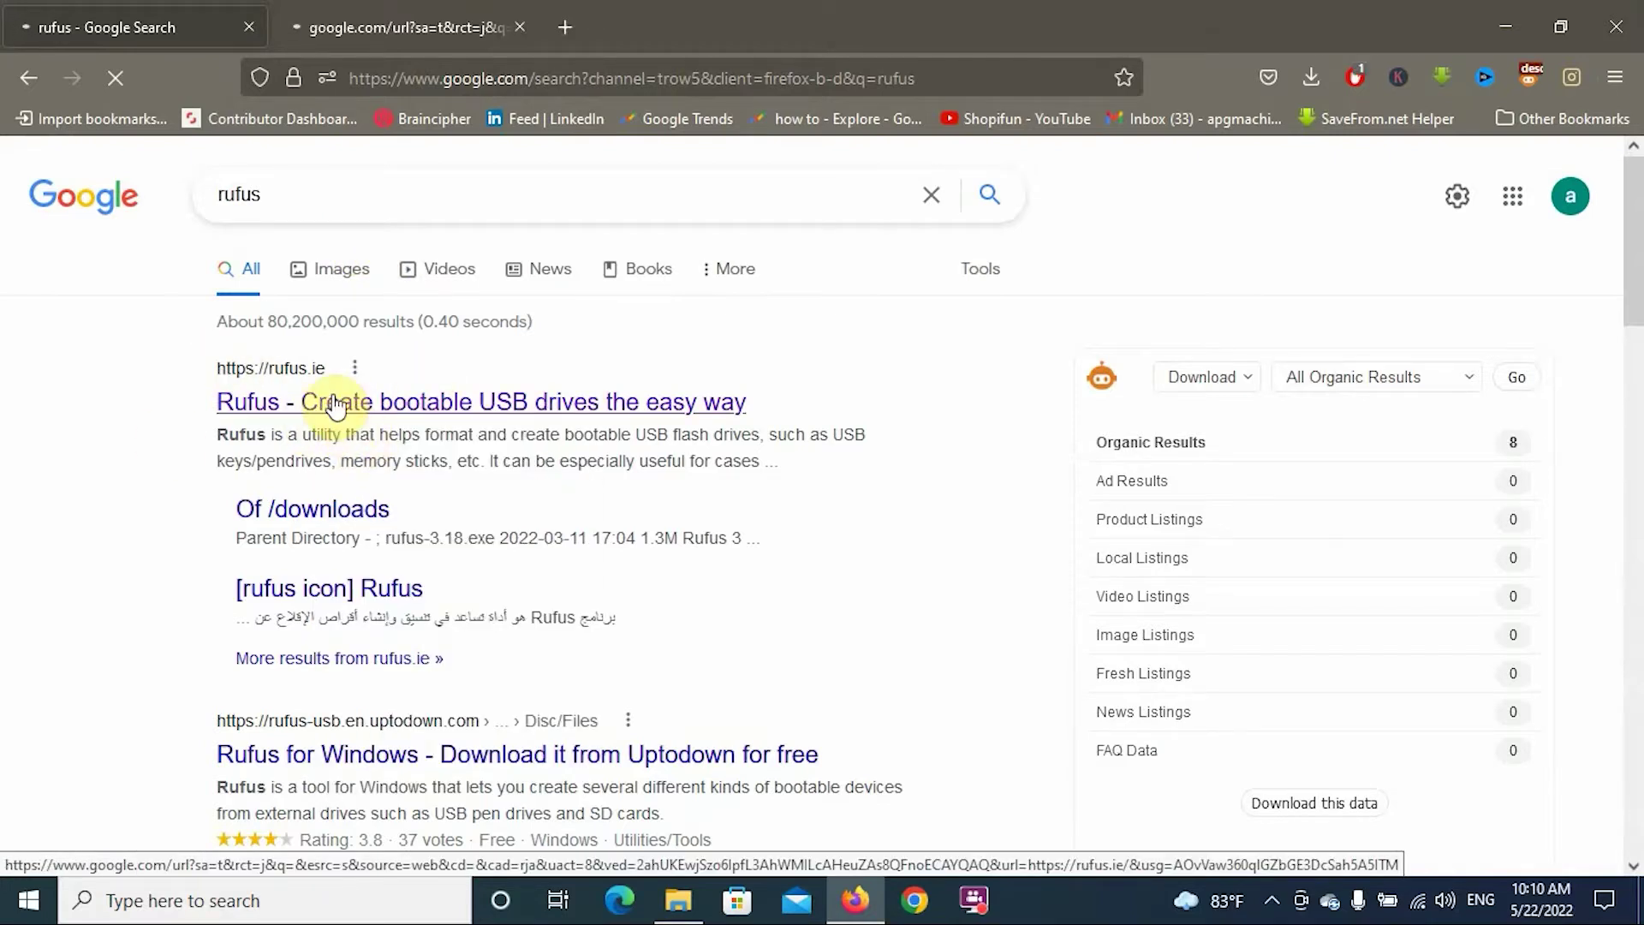
left_click(334, 28)
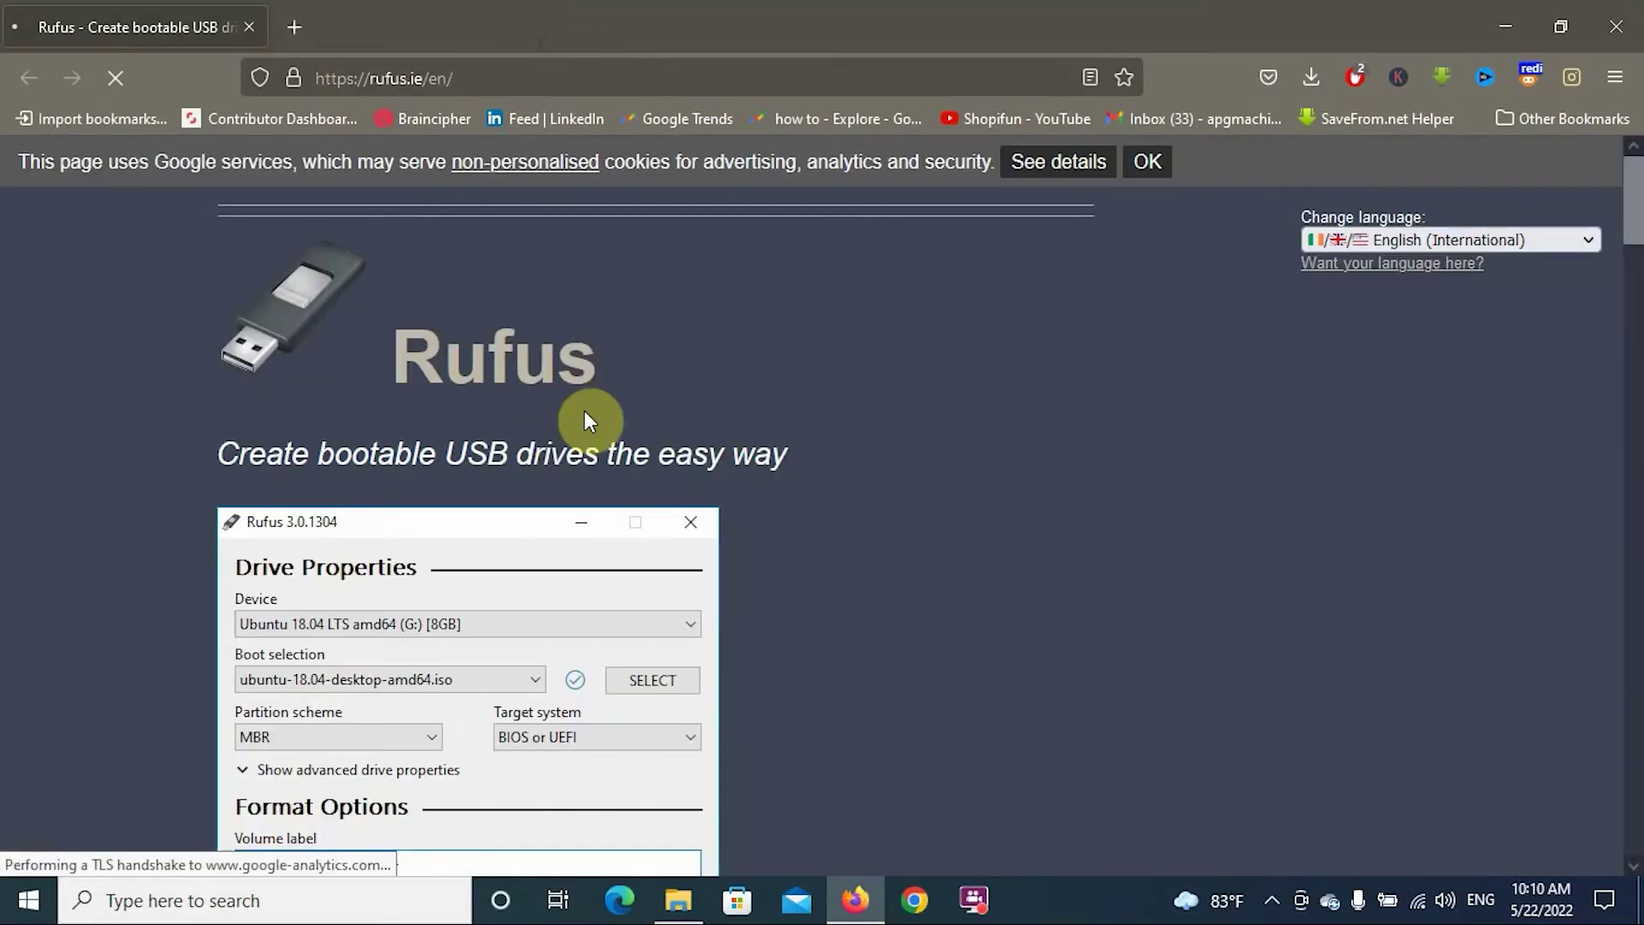
Download Rufus 3.18 from the site's Download section
scroll(566, 450, "down", 2)
scroll(558, 449, "down", 10)
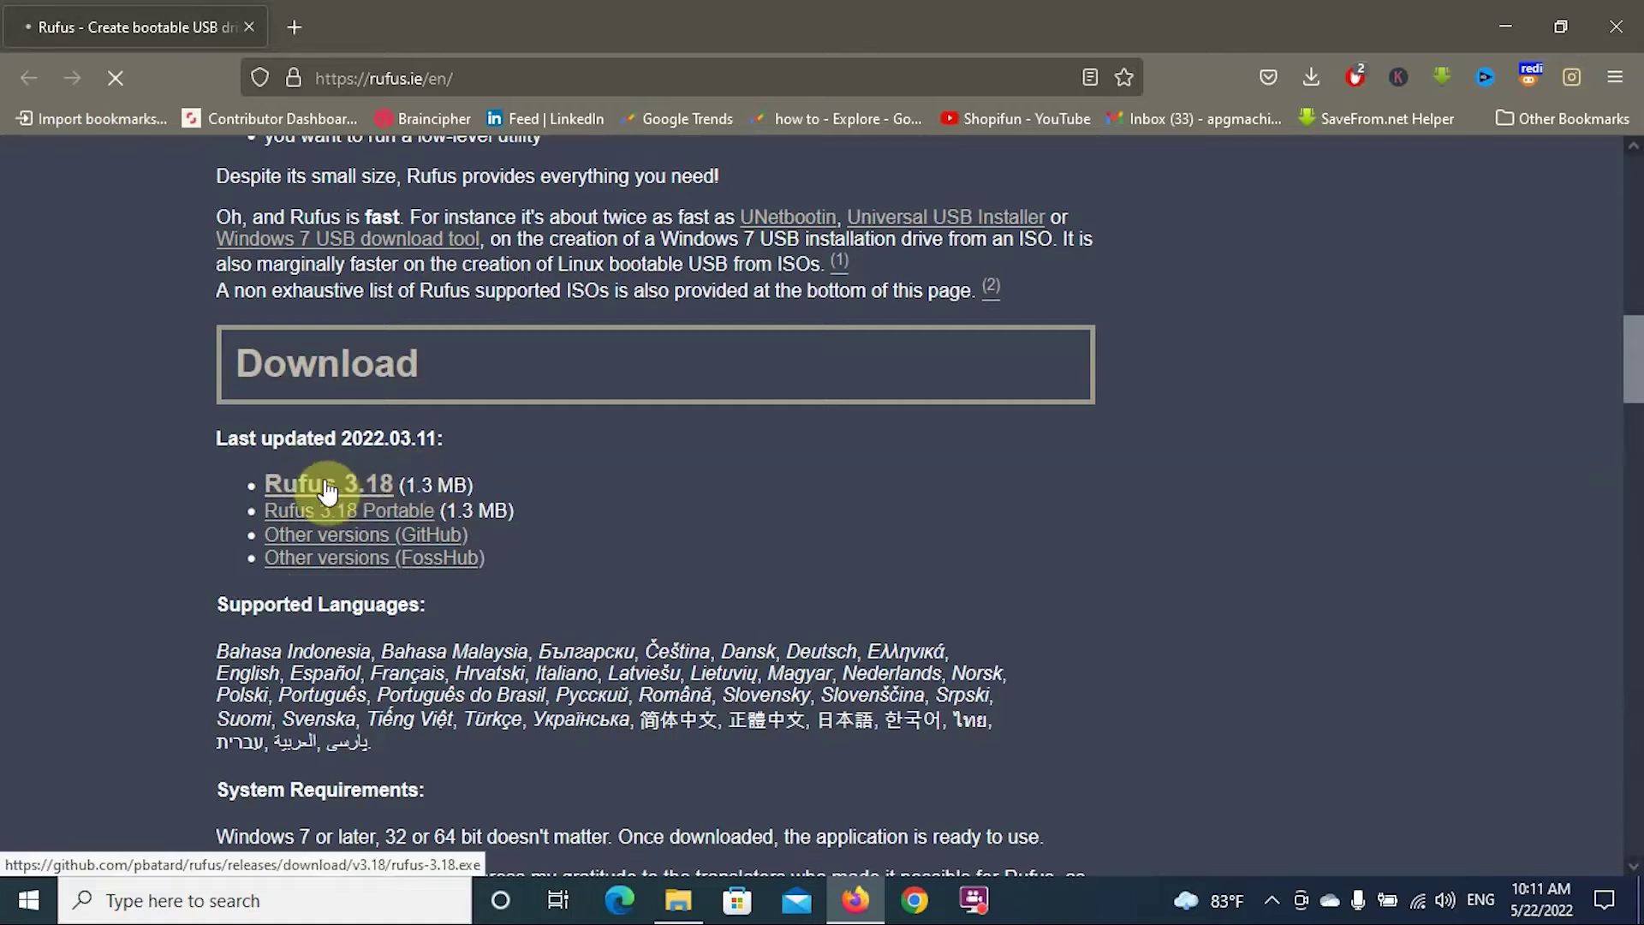
left_click(368, 488)
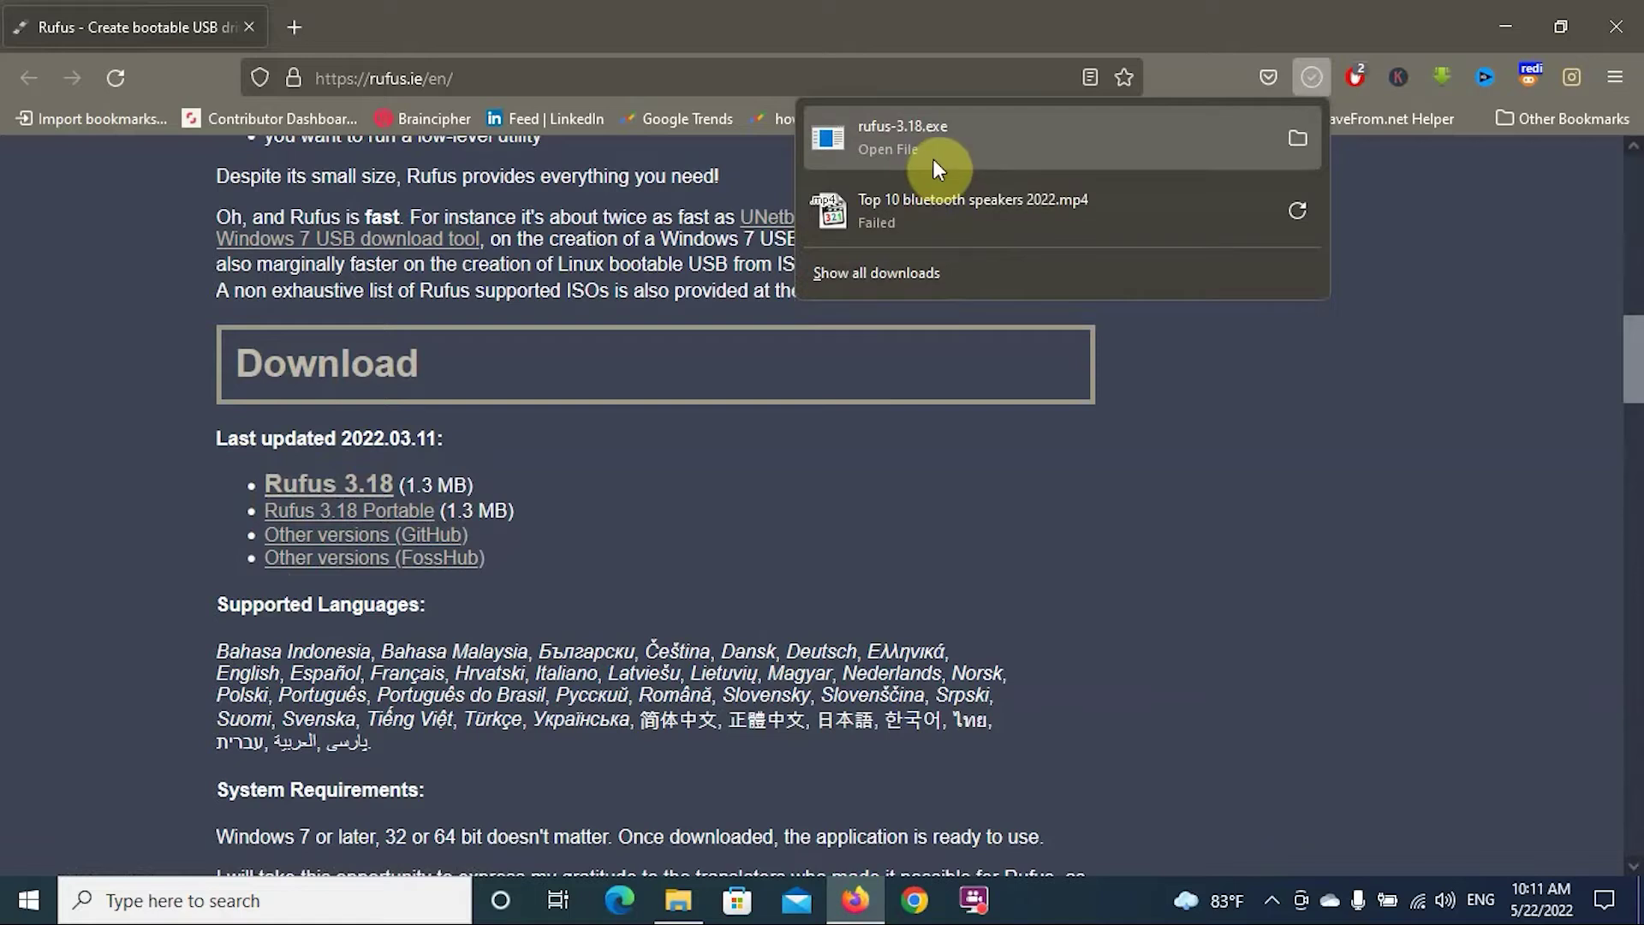
Launch rufus-3.18 from the Downloads folder and start browsing for a disk image
left_click(1295, 140)
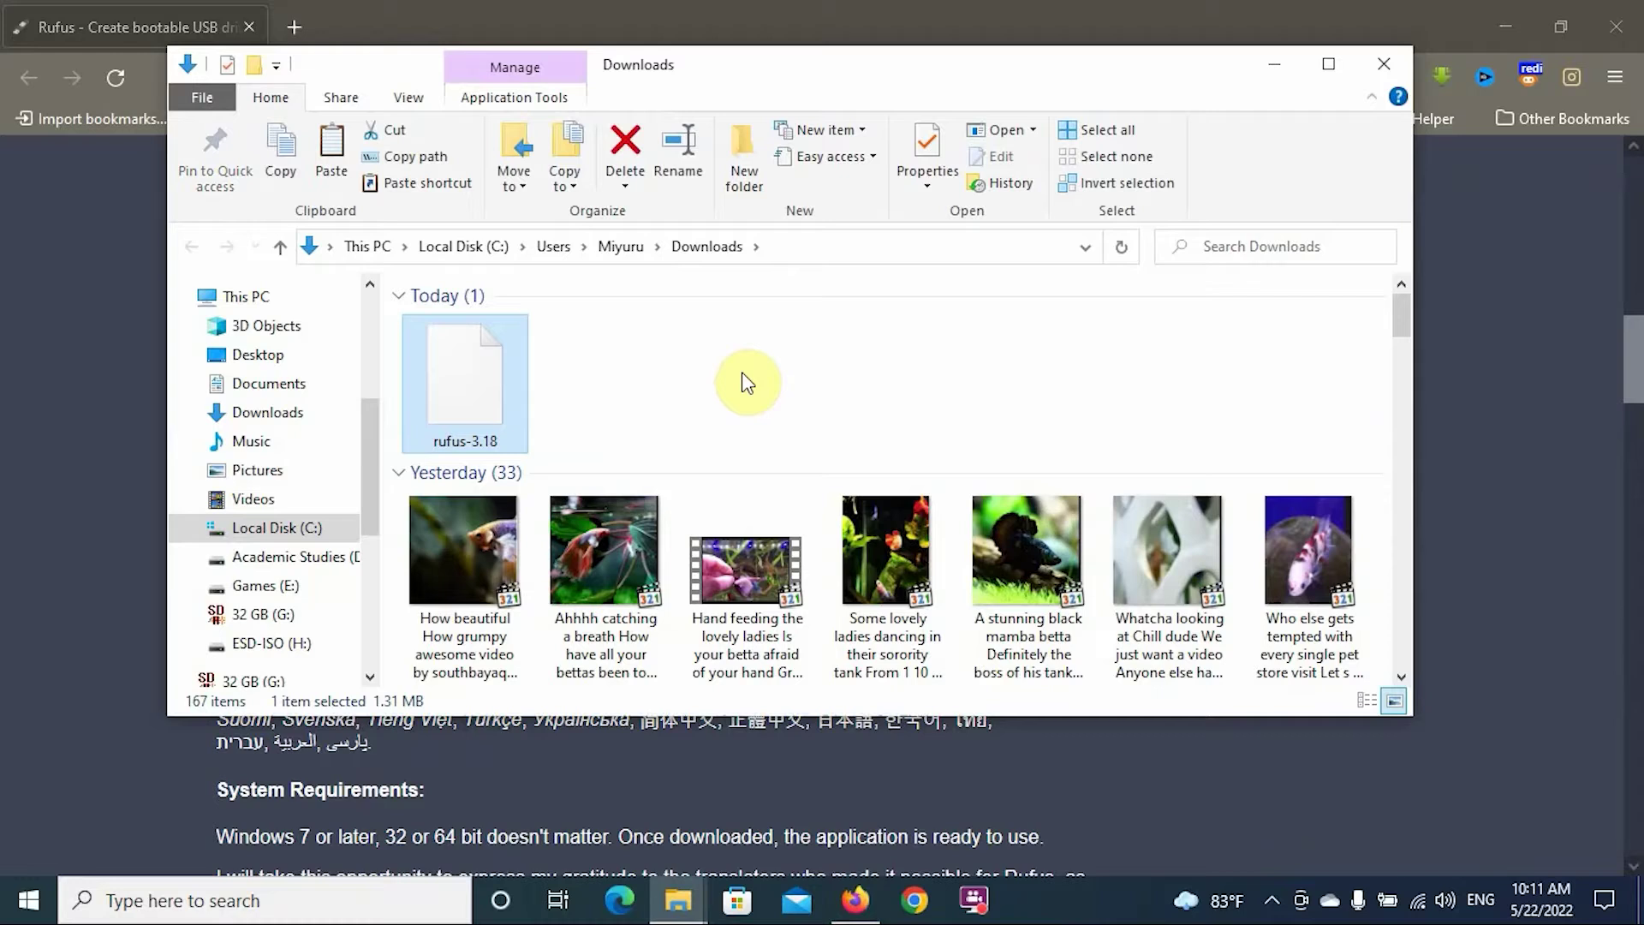
left_click(620, 375)
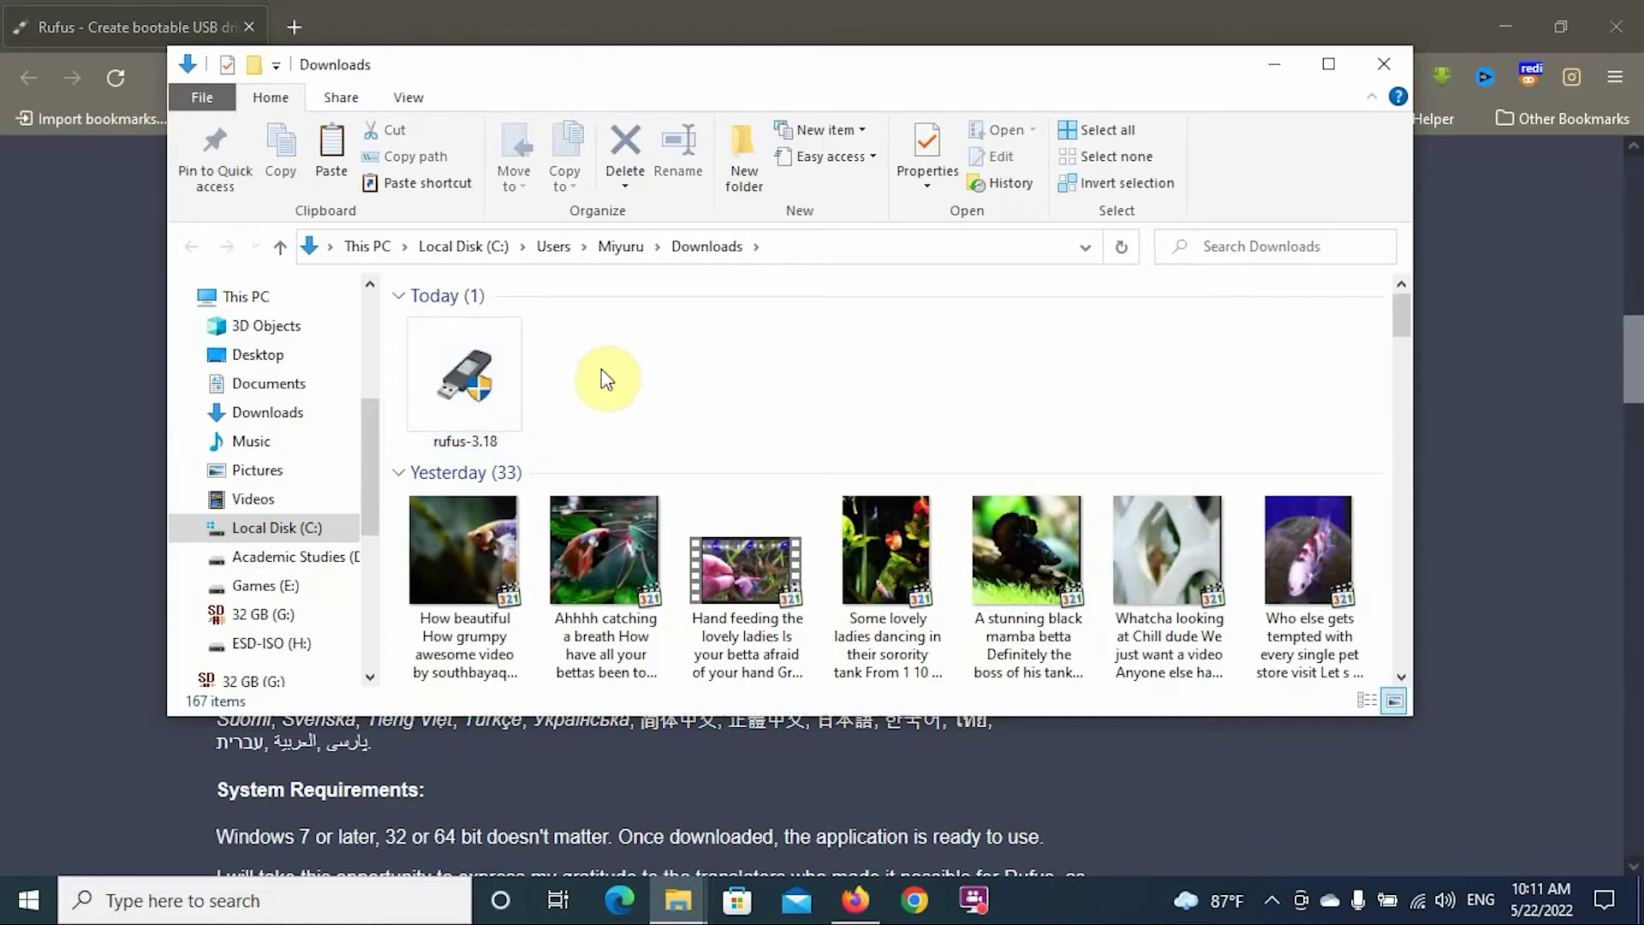
left_click(471, 379)
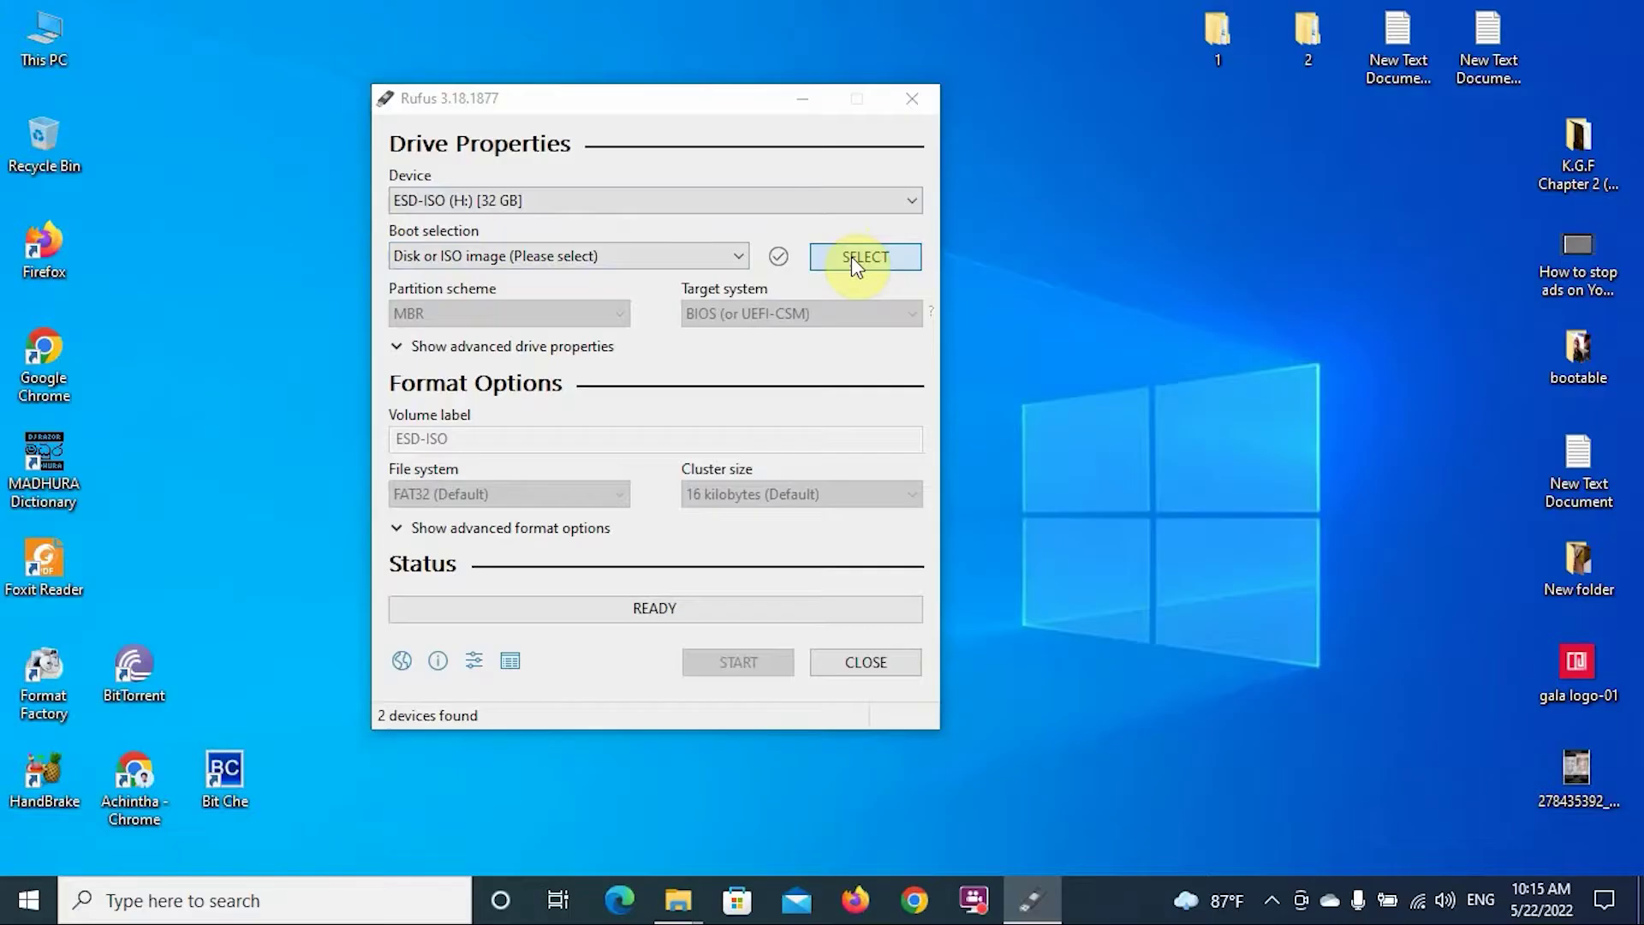
left_click(851, 255)
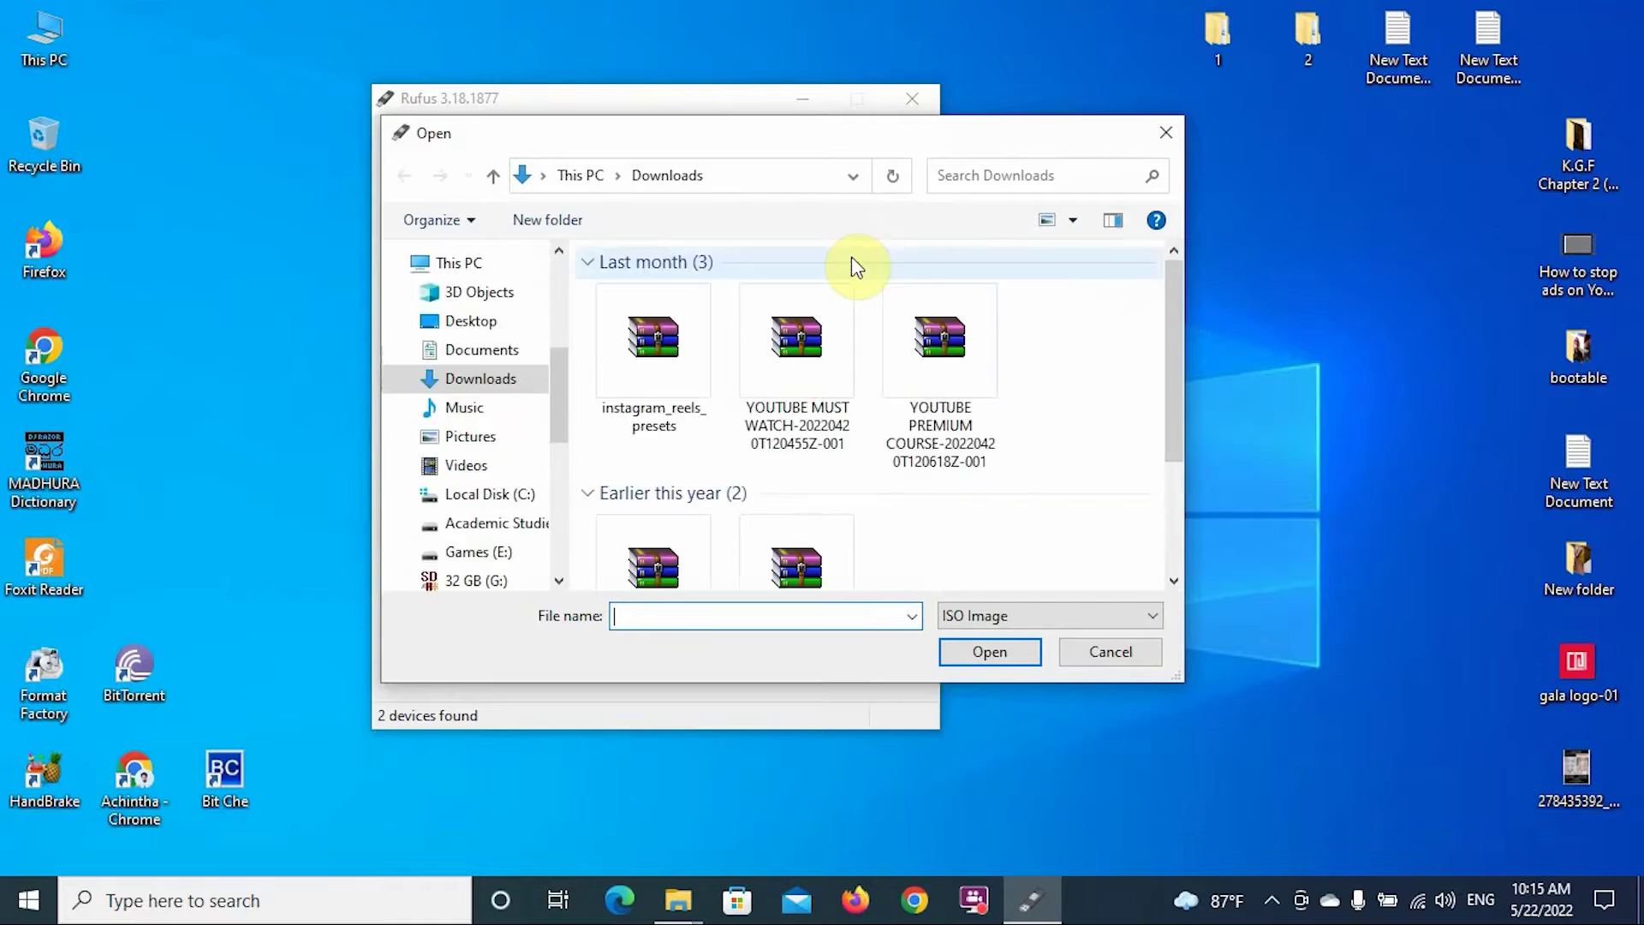
Load Windows 10.iso from Games (E:) OS Images folder as the boot image
scroll(543, 433, "down", 2)
left_click(483, 375)
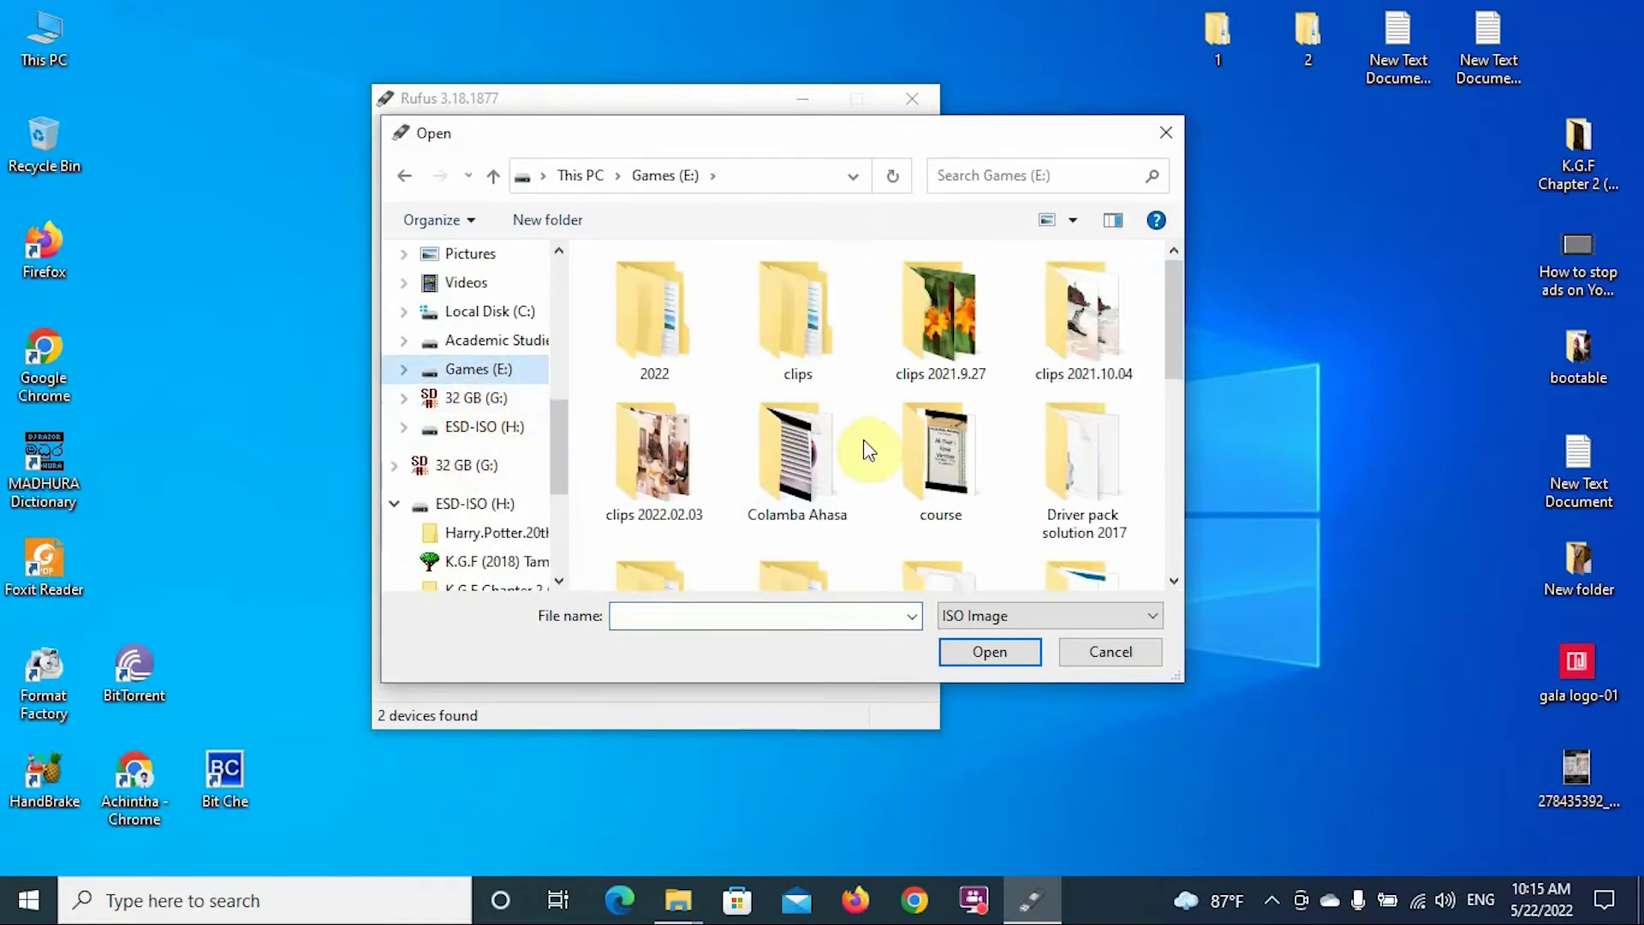
scroll(863, 441, "down", 3)
scroll(864, 443, "down", 1)
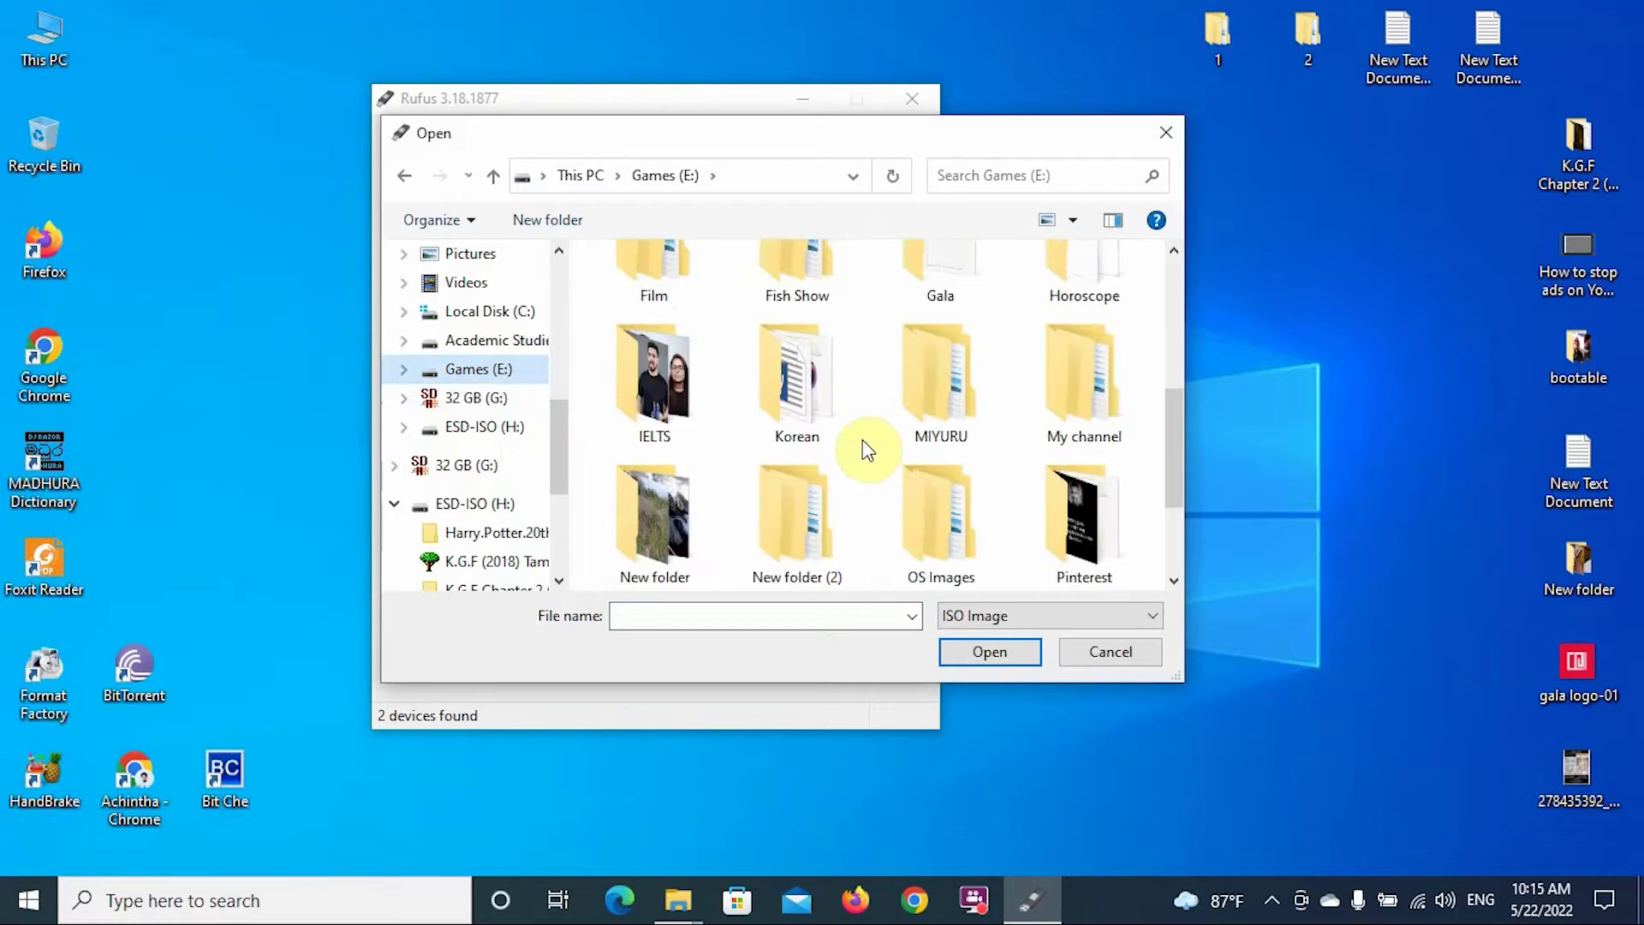
scroll(867, 450, "down", 1)
double_click(929, 403)
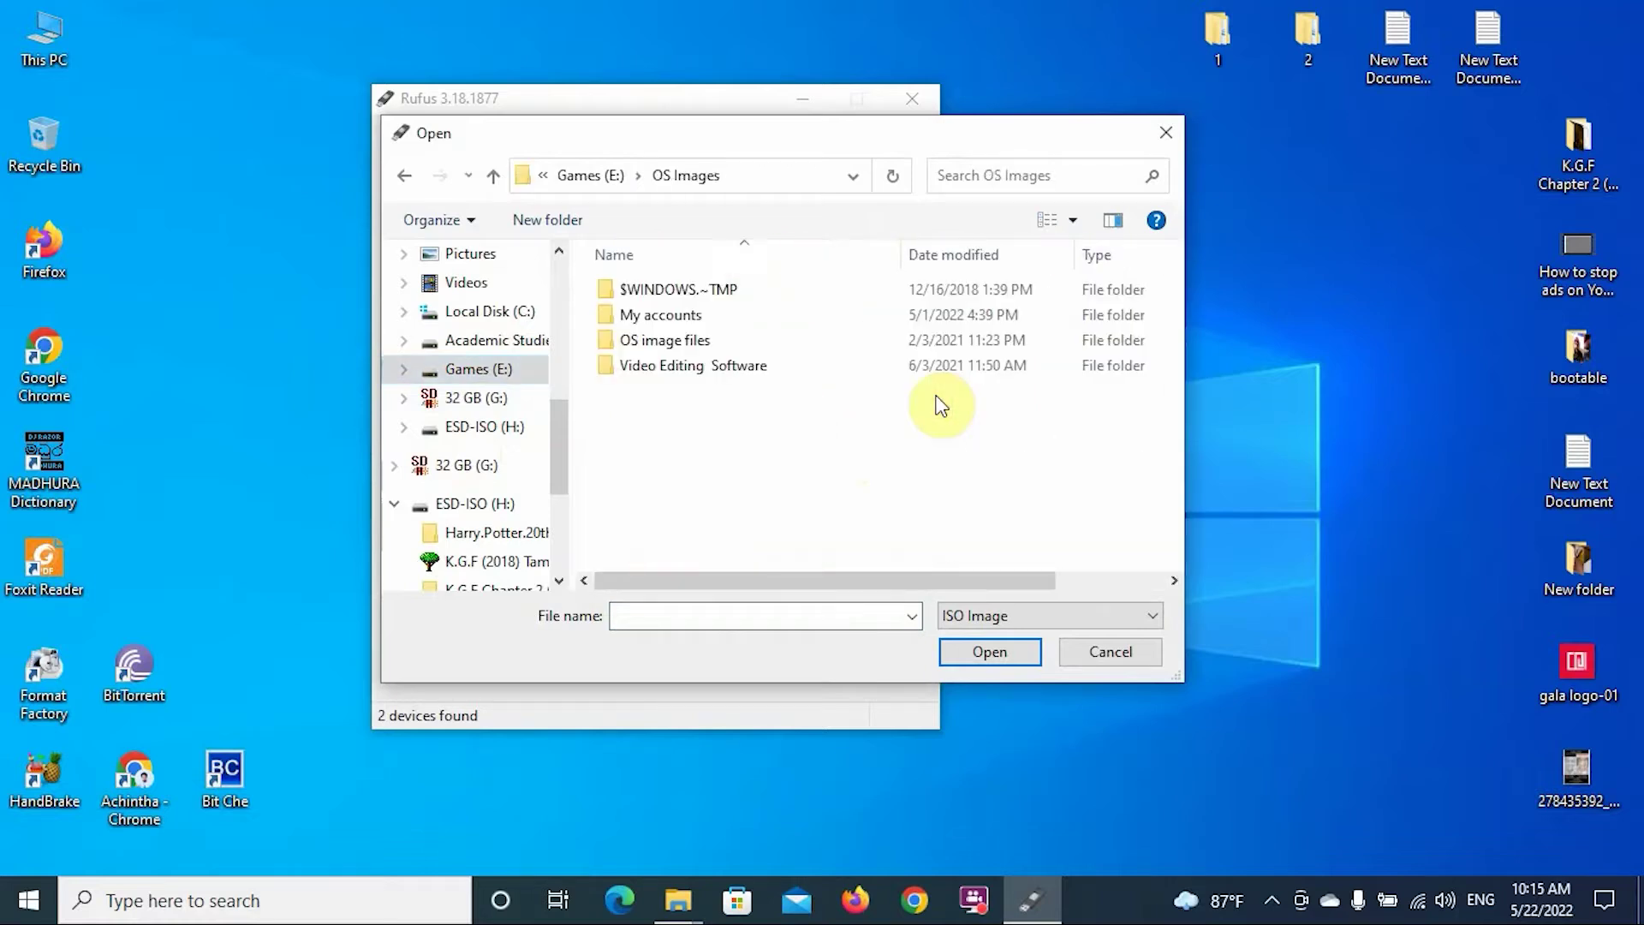
double_click(680, 346)
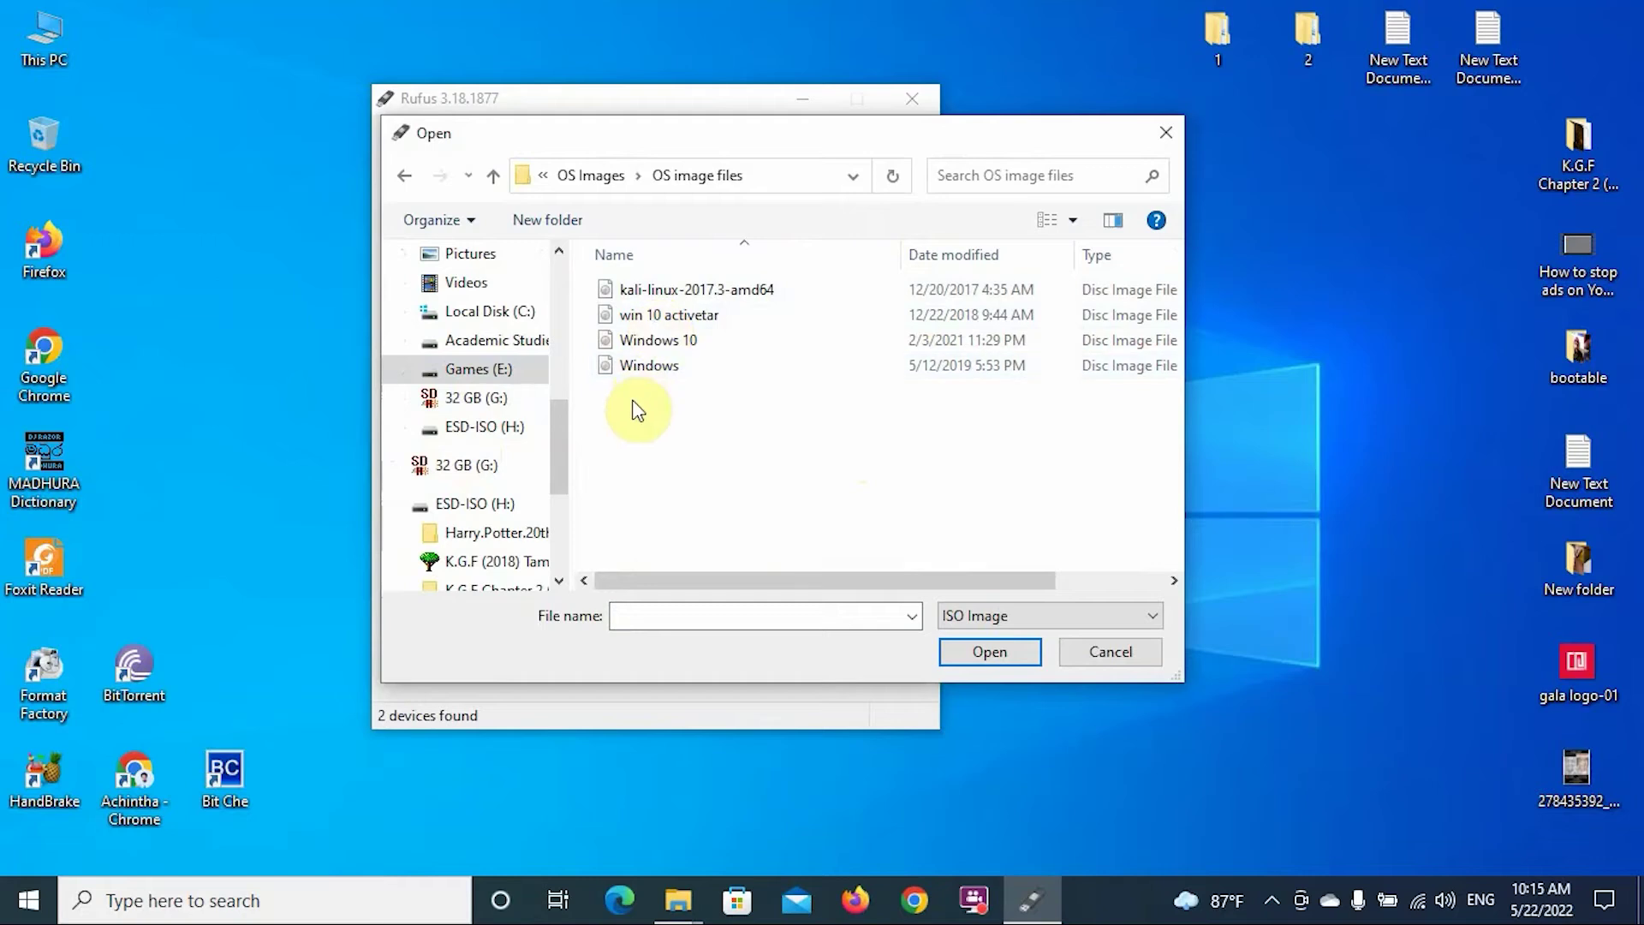
left_click(645, 347)
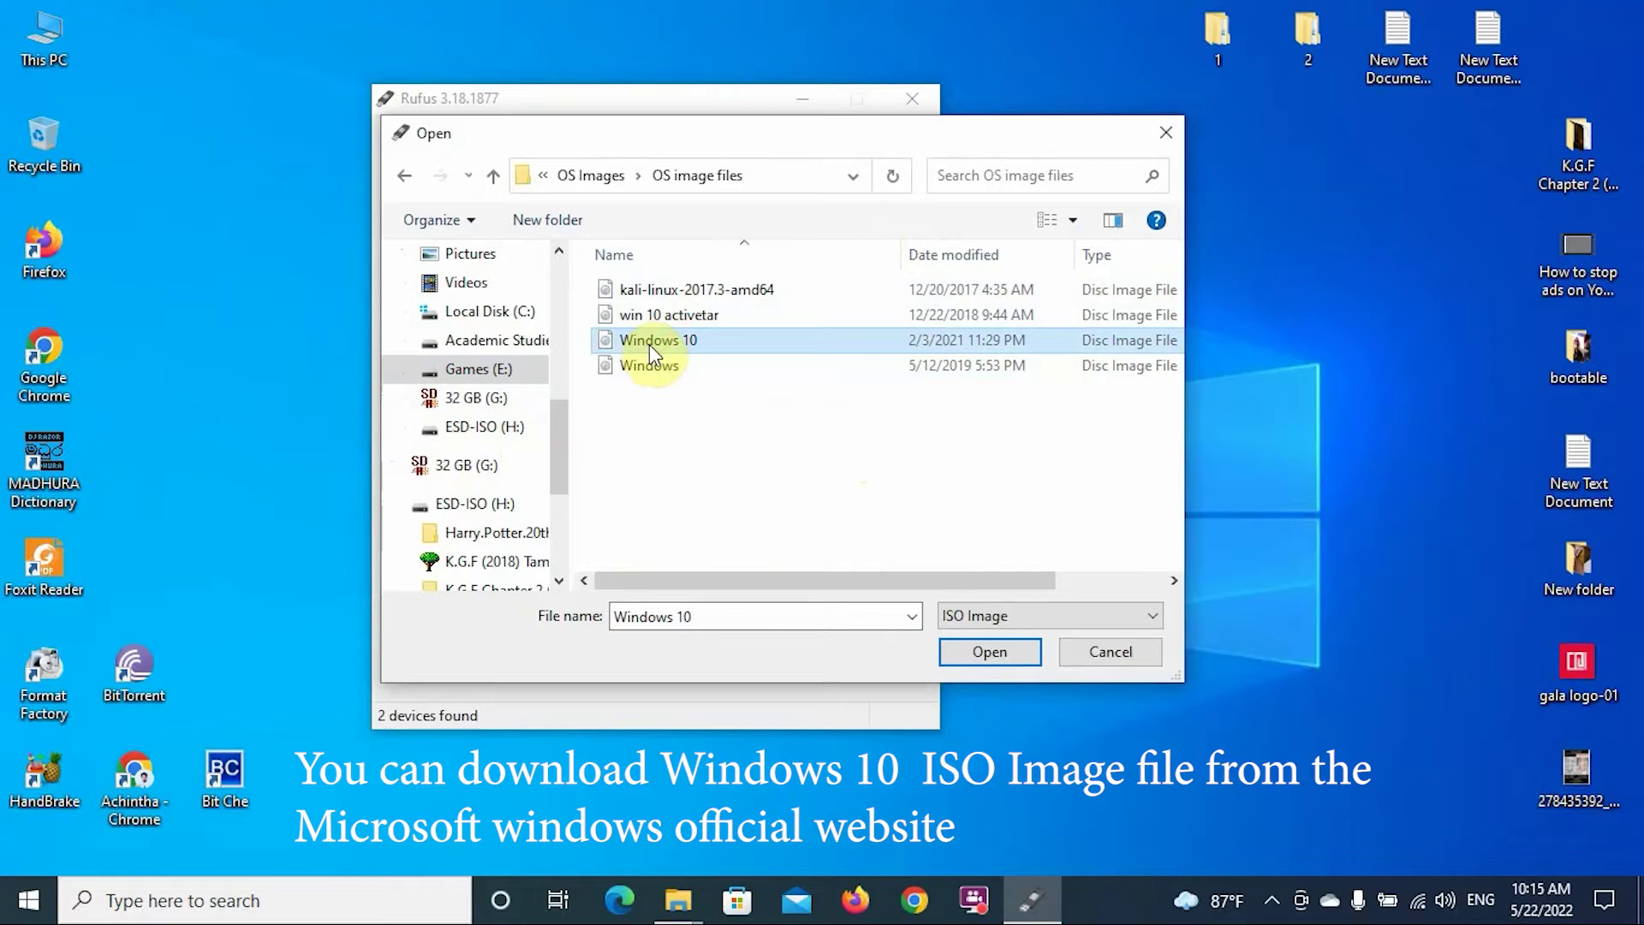
left_click(991, 647)
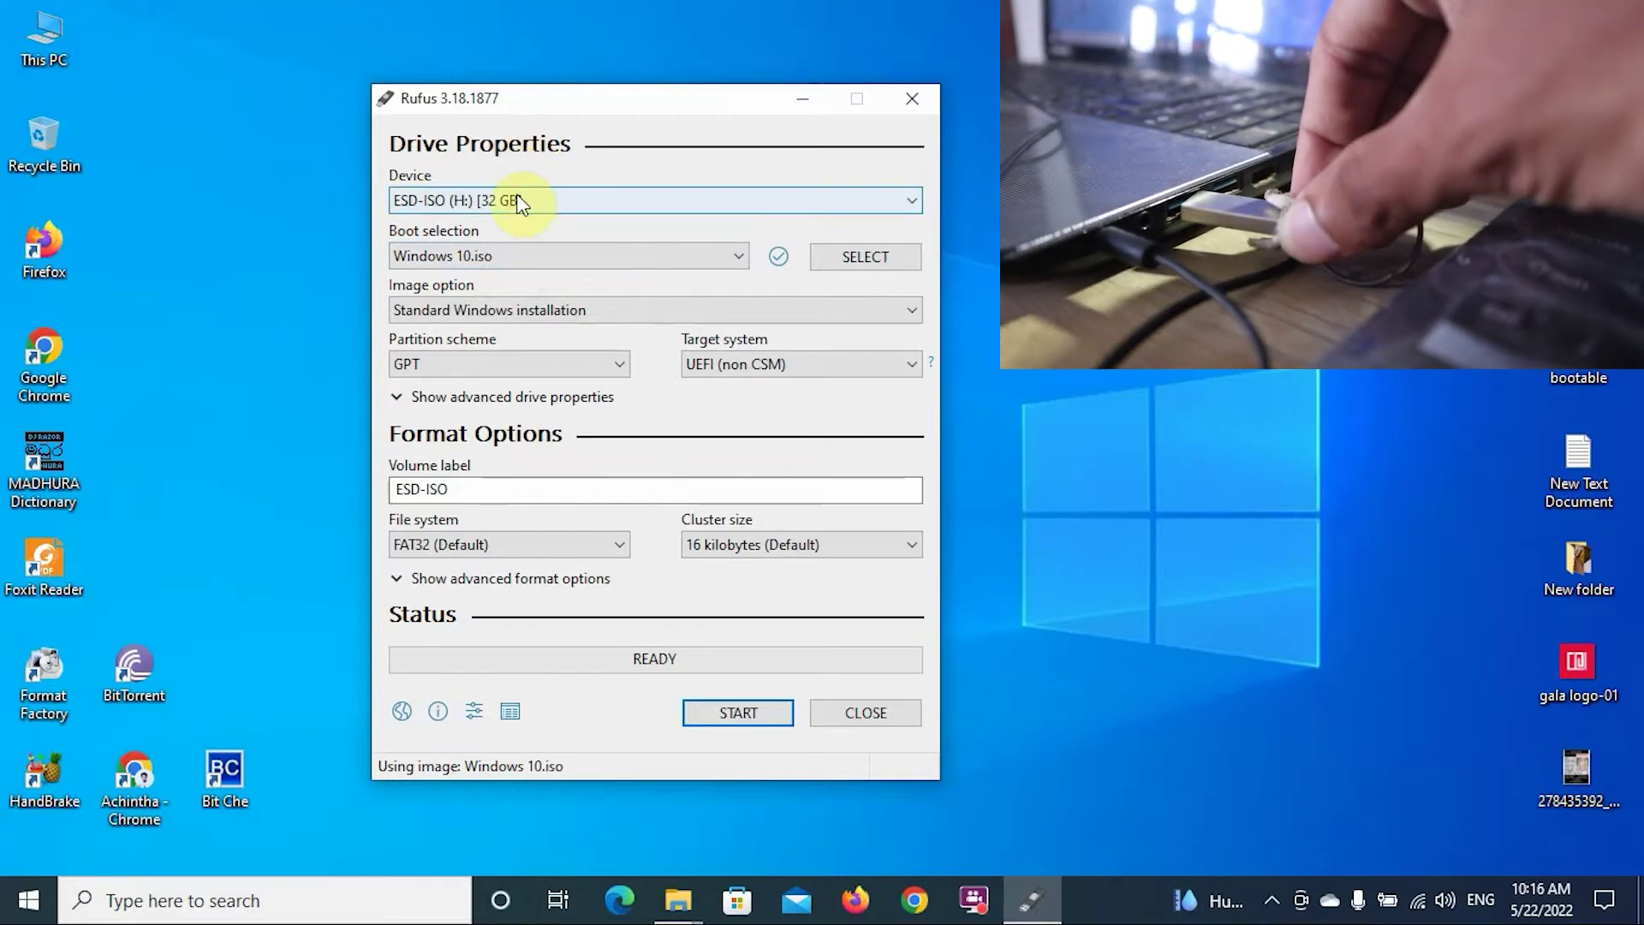
Reopen This PC taller and select ESD-ISO (H:), 19.8 GB free of 29.9 GB
double_click(50, 42)
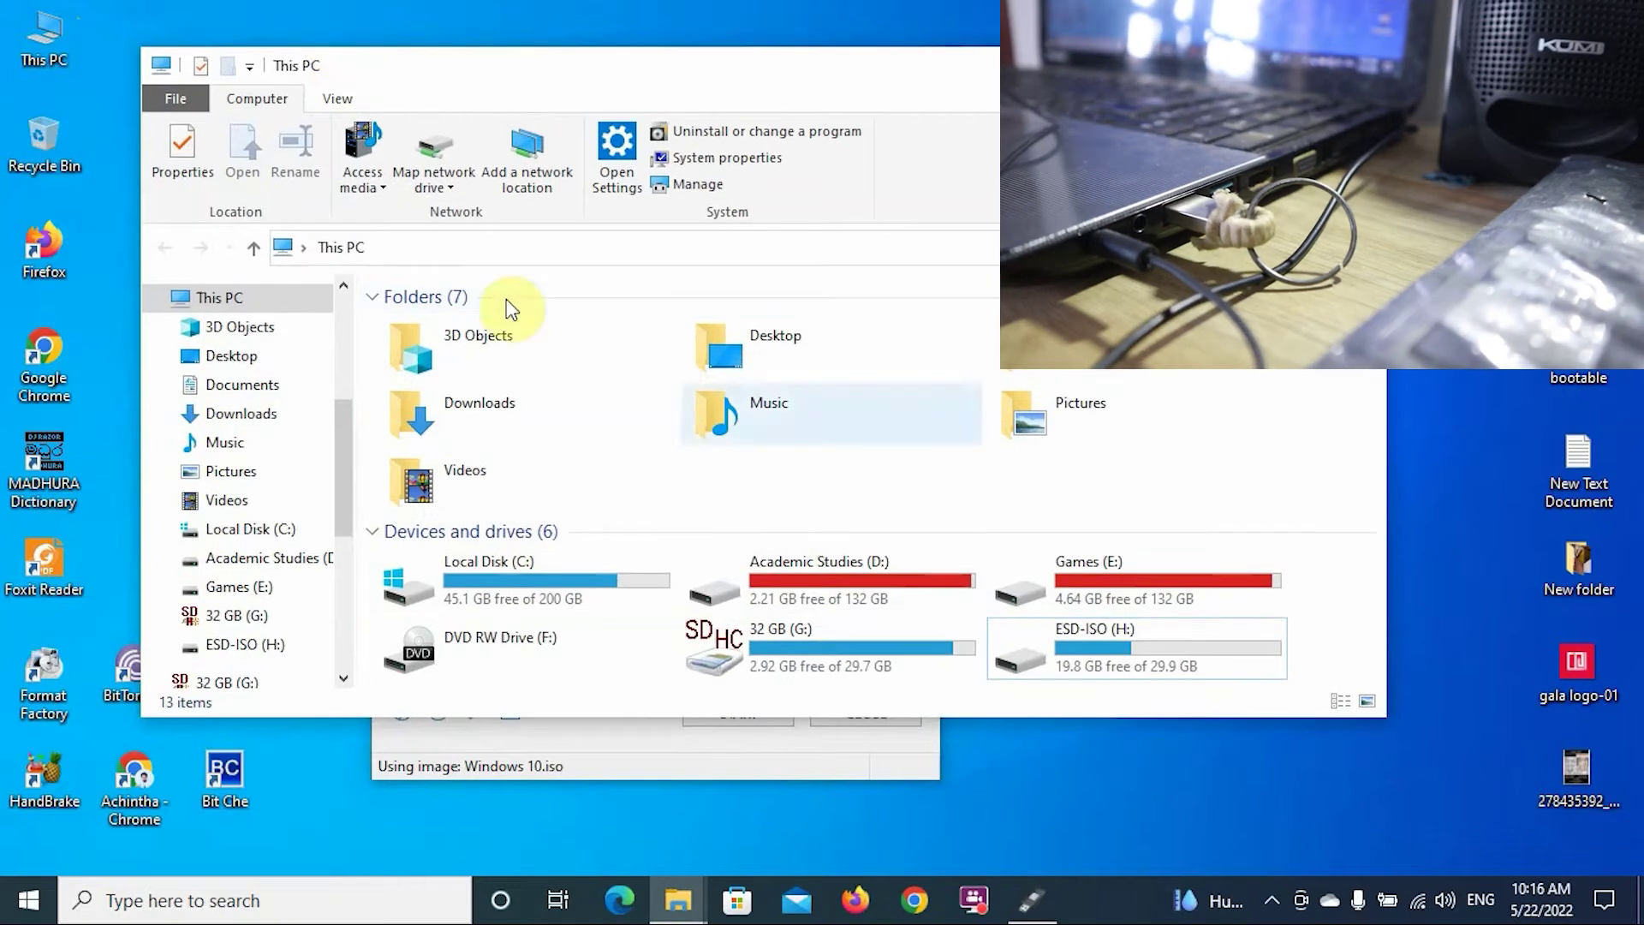
left_click_drag(973, 719, 999, 785)
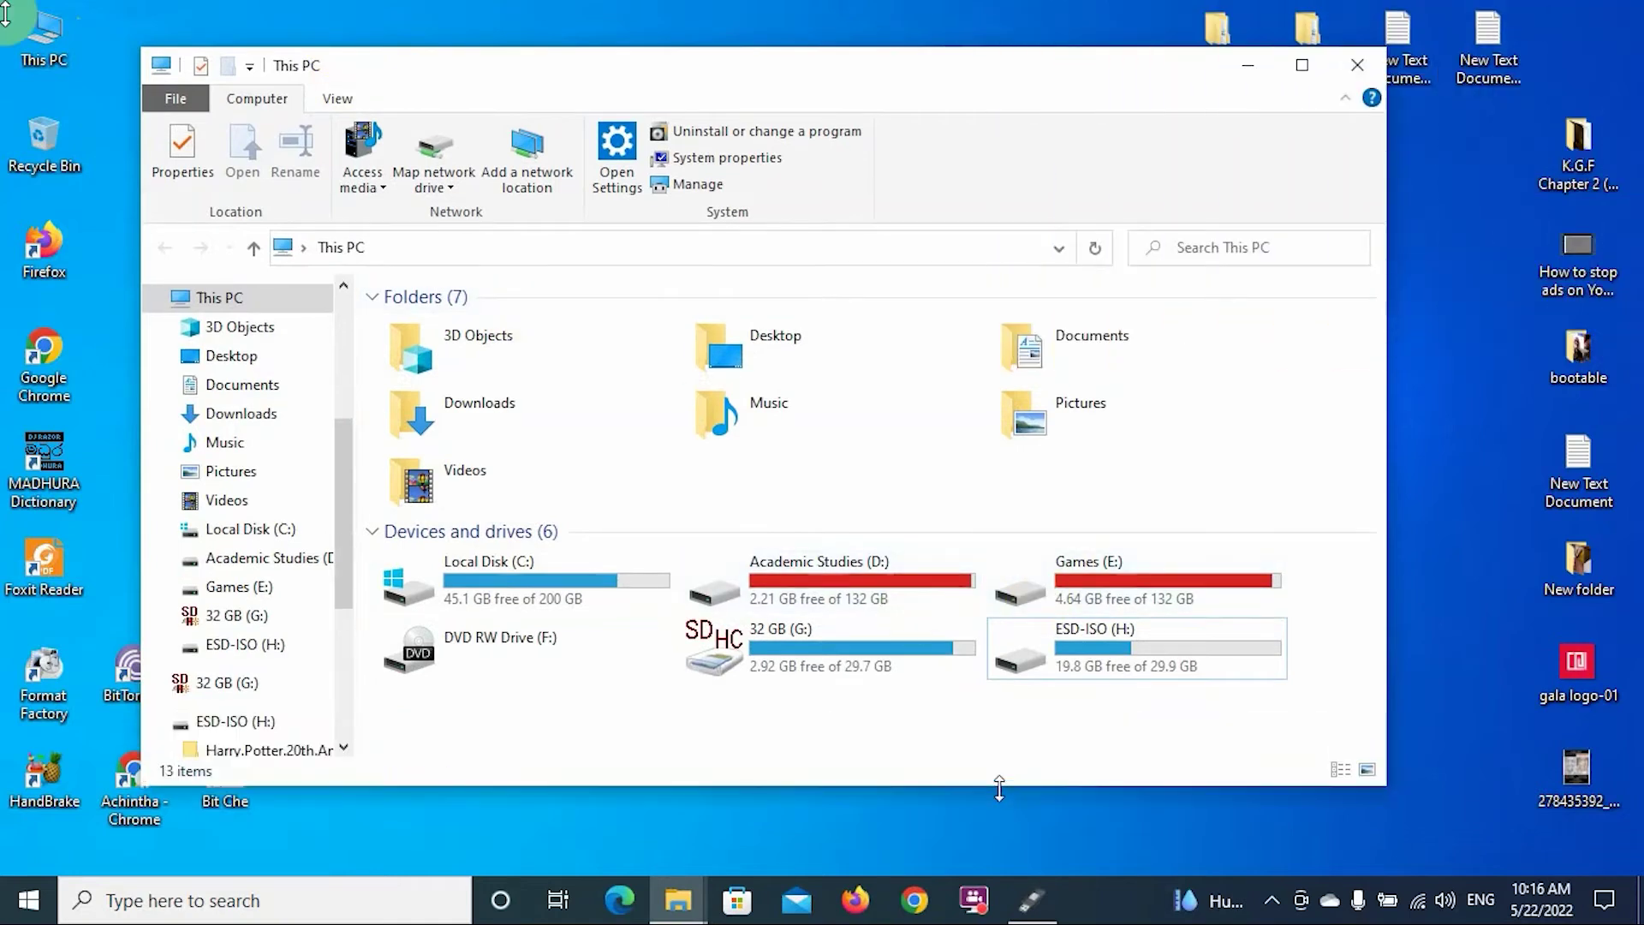
left_click(1137, 673)
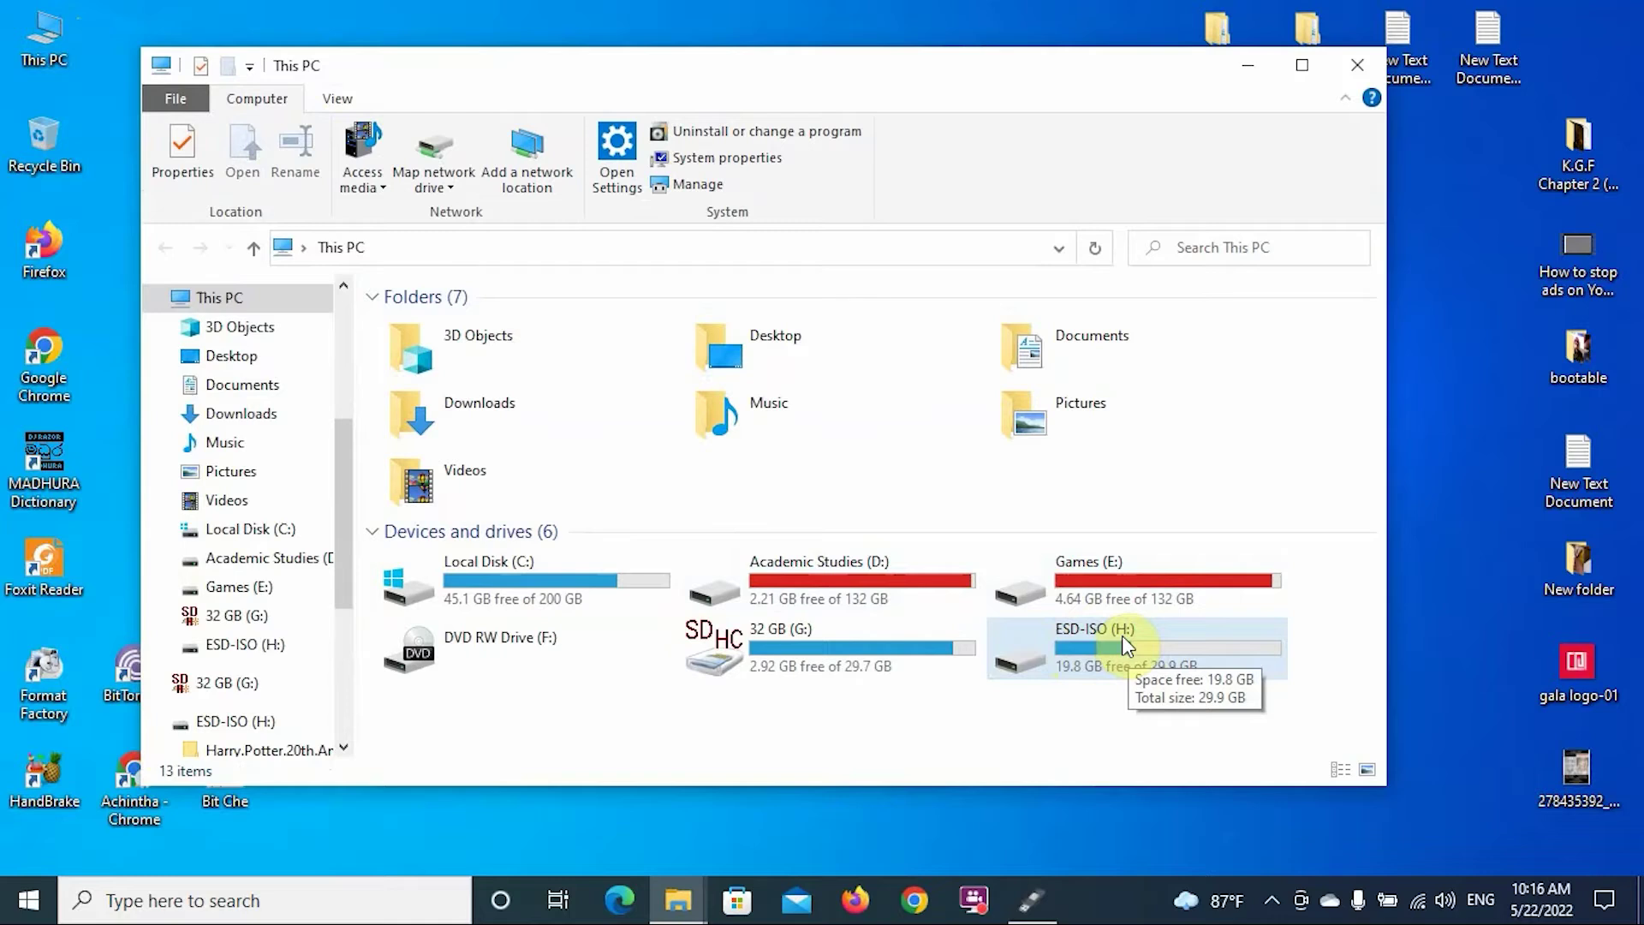
Return to Rufus and keep ESD-ISO (H:) [32 GB] as the target device
left_click(1032, 899)
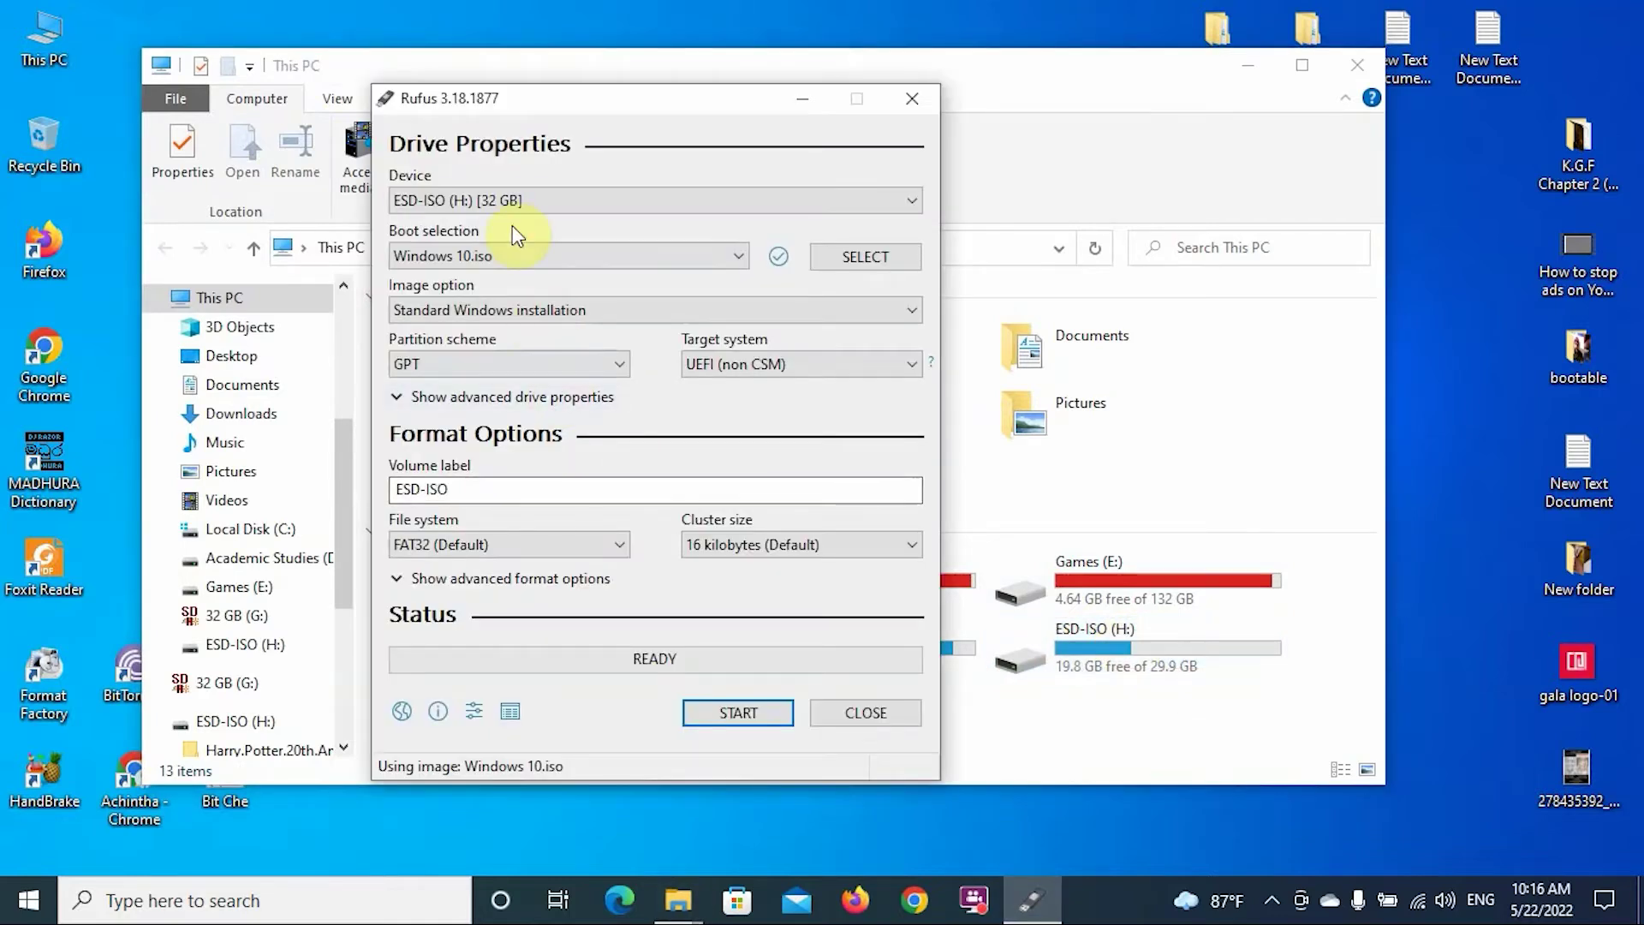
left_click(575, 206)
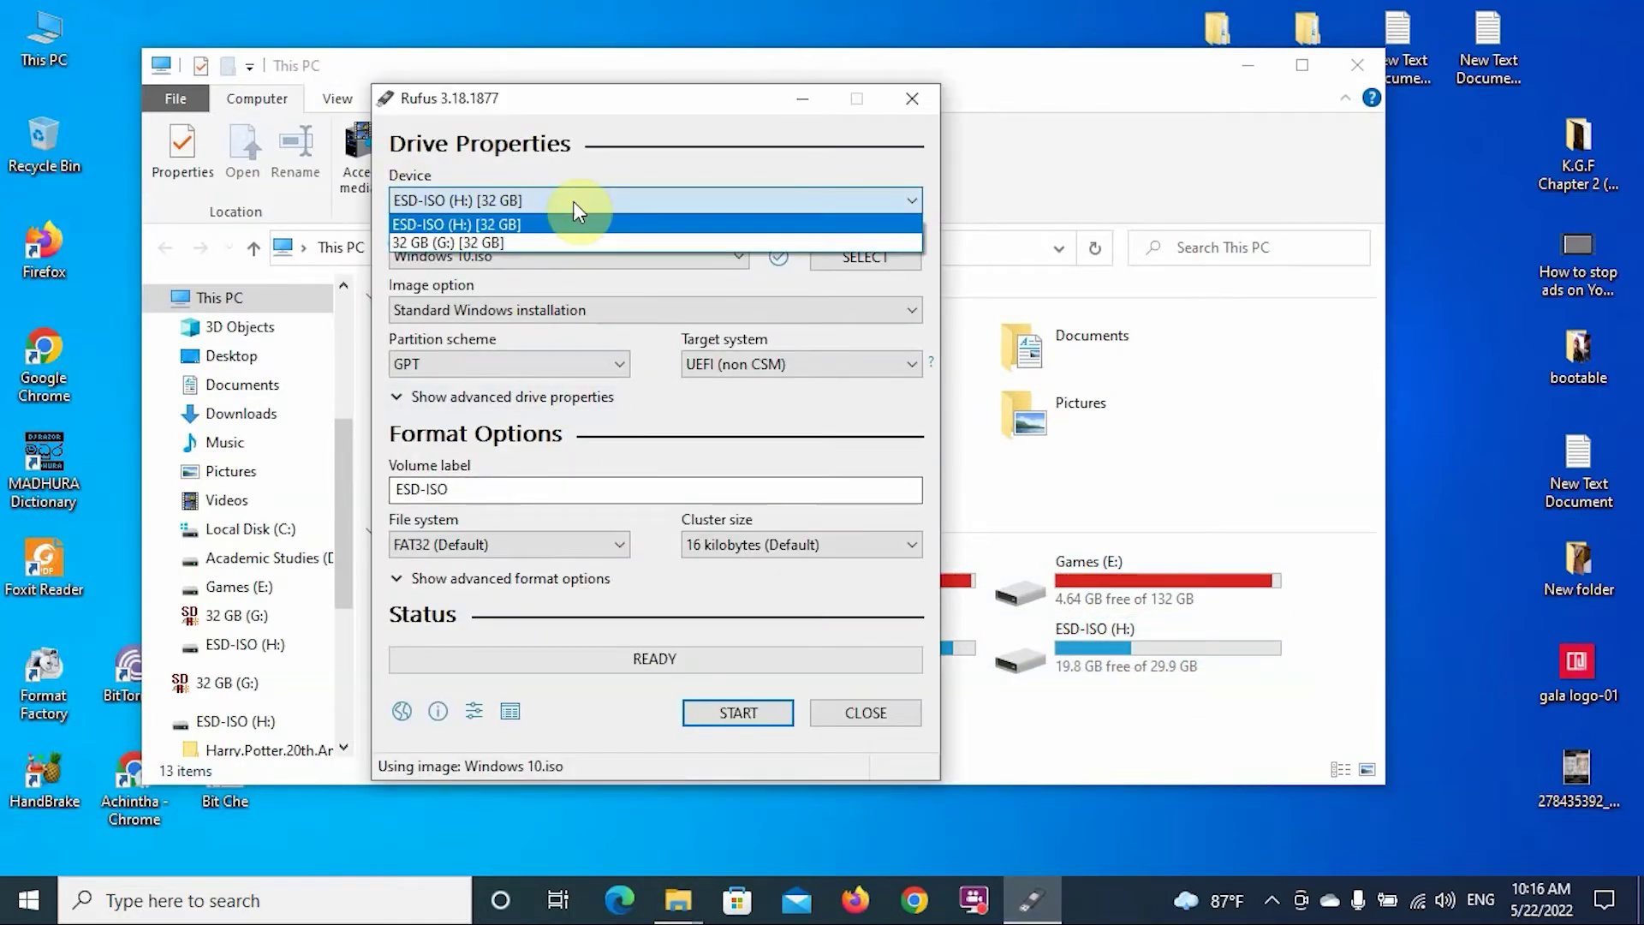
left_click(511, 224)
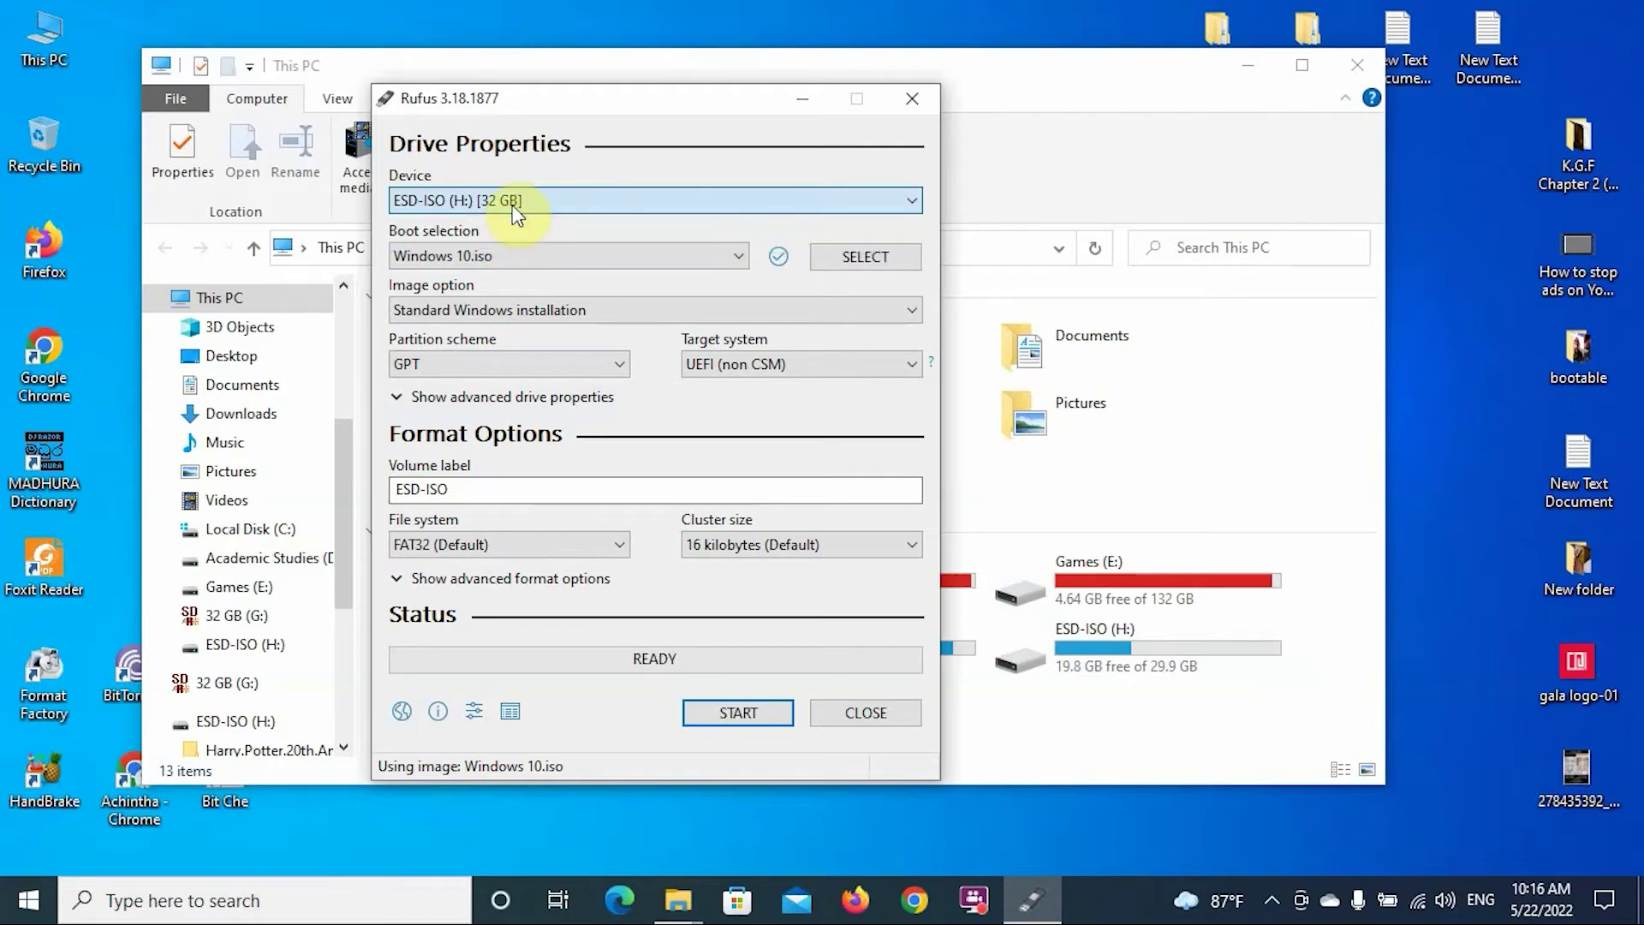
Switch the partition scheme to MBR, keeping target system BIOS (or UEFI-CSM)
left_click(591, 368)
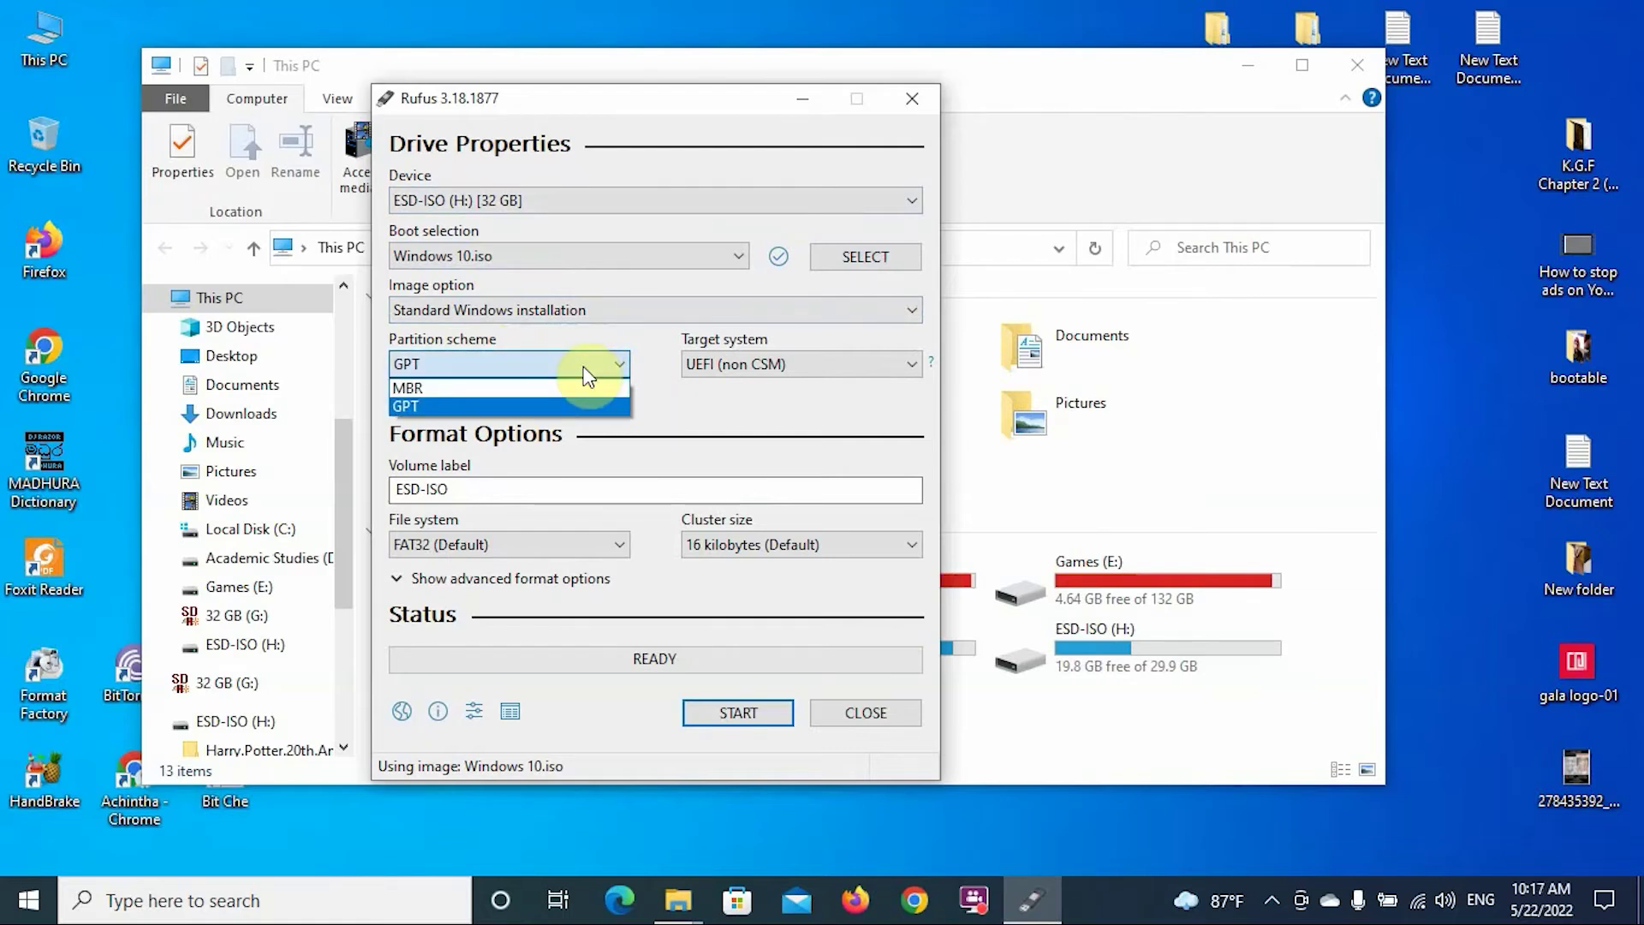
left_click(428, 391)
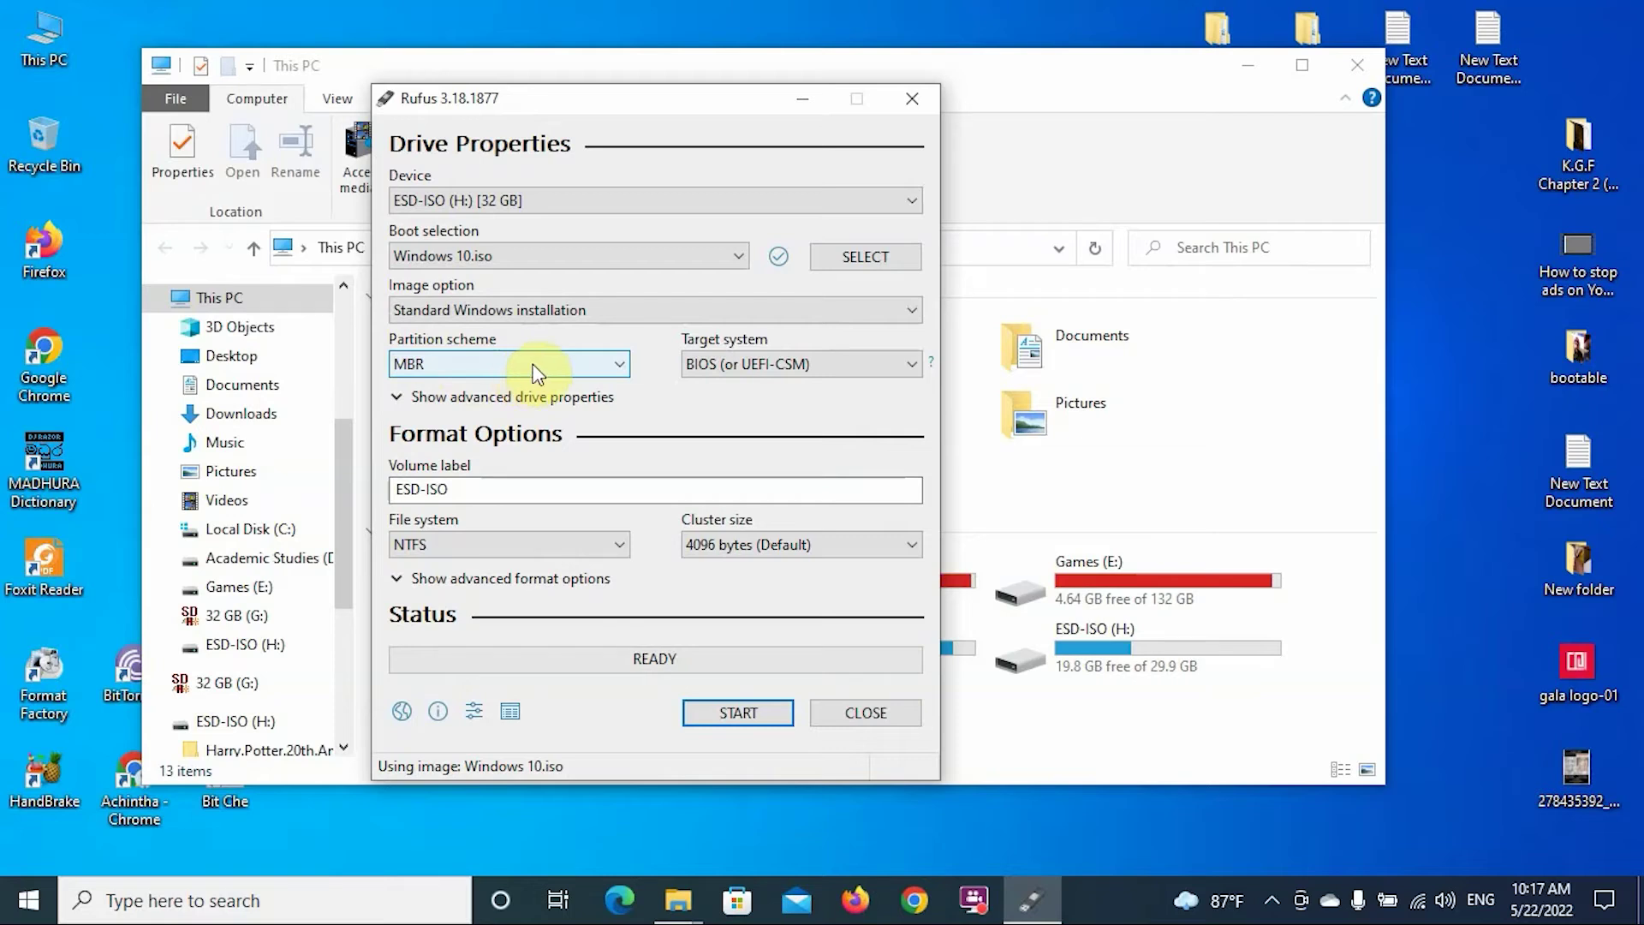
left_click(742, 360)
left_click(747, 377)
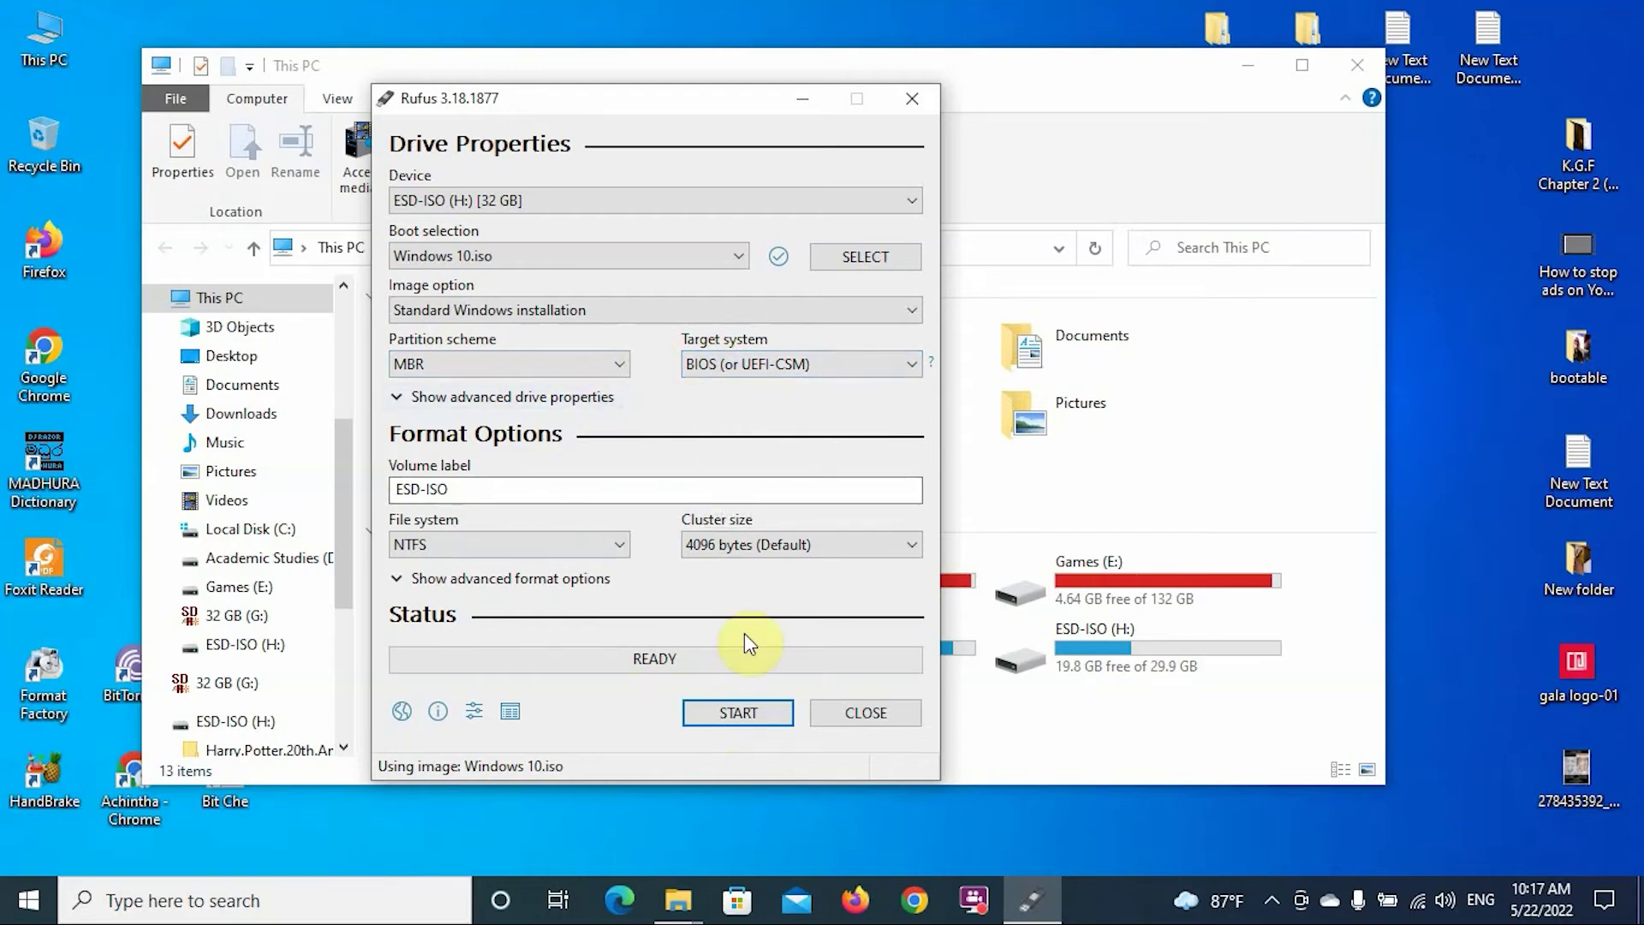
Open ESD-ISO (H:) and browse its 143 movie folders and MP3 files
double_click(1092, 635)
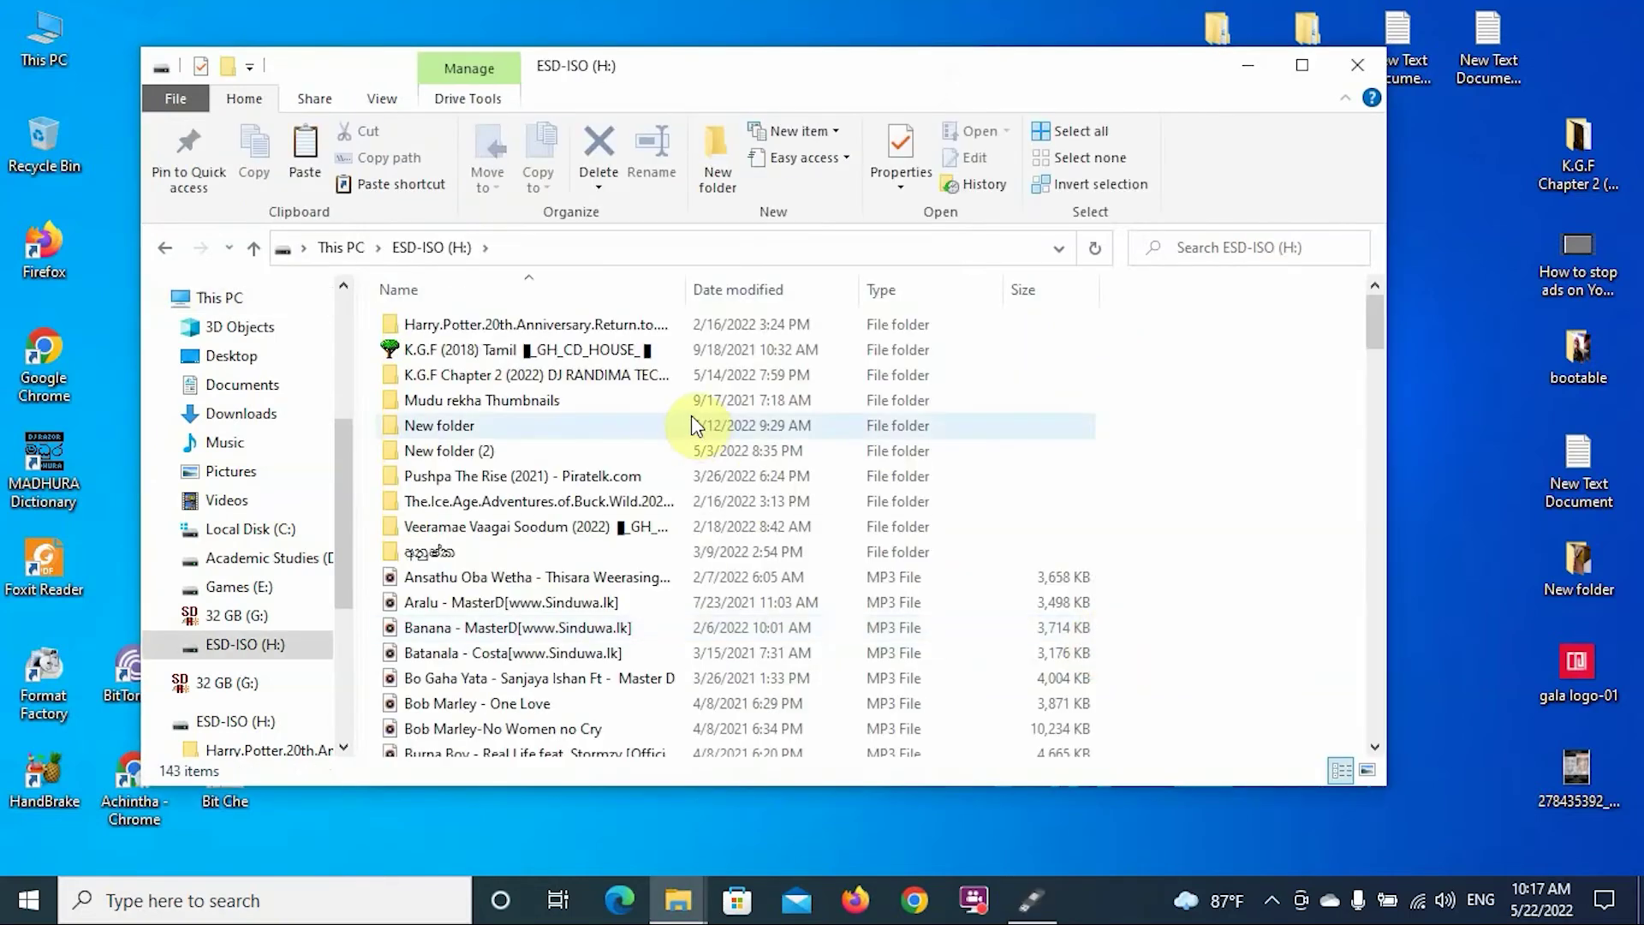
left_click(531, 400)
scroll(552, 454, "down", 13)
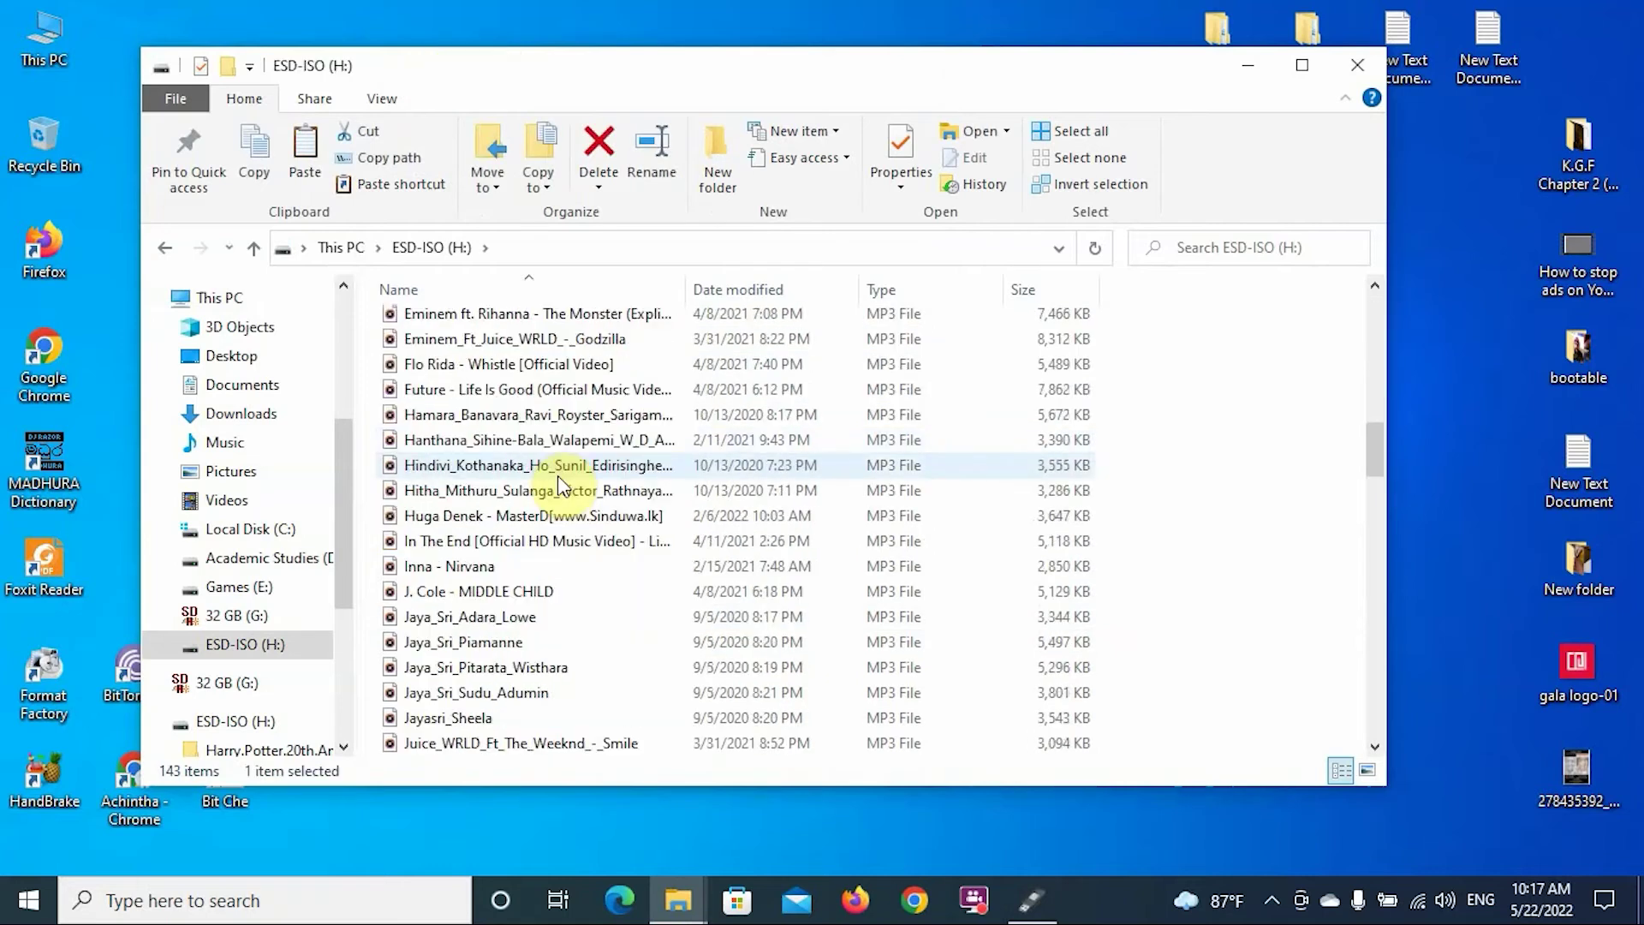
scroll(557, 473, "down", 20)
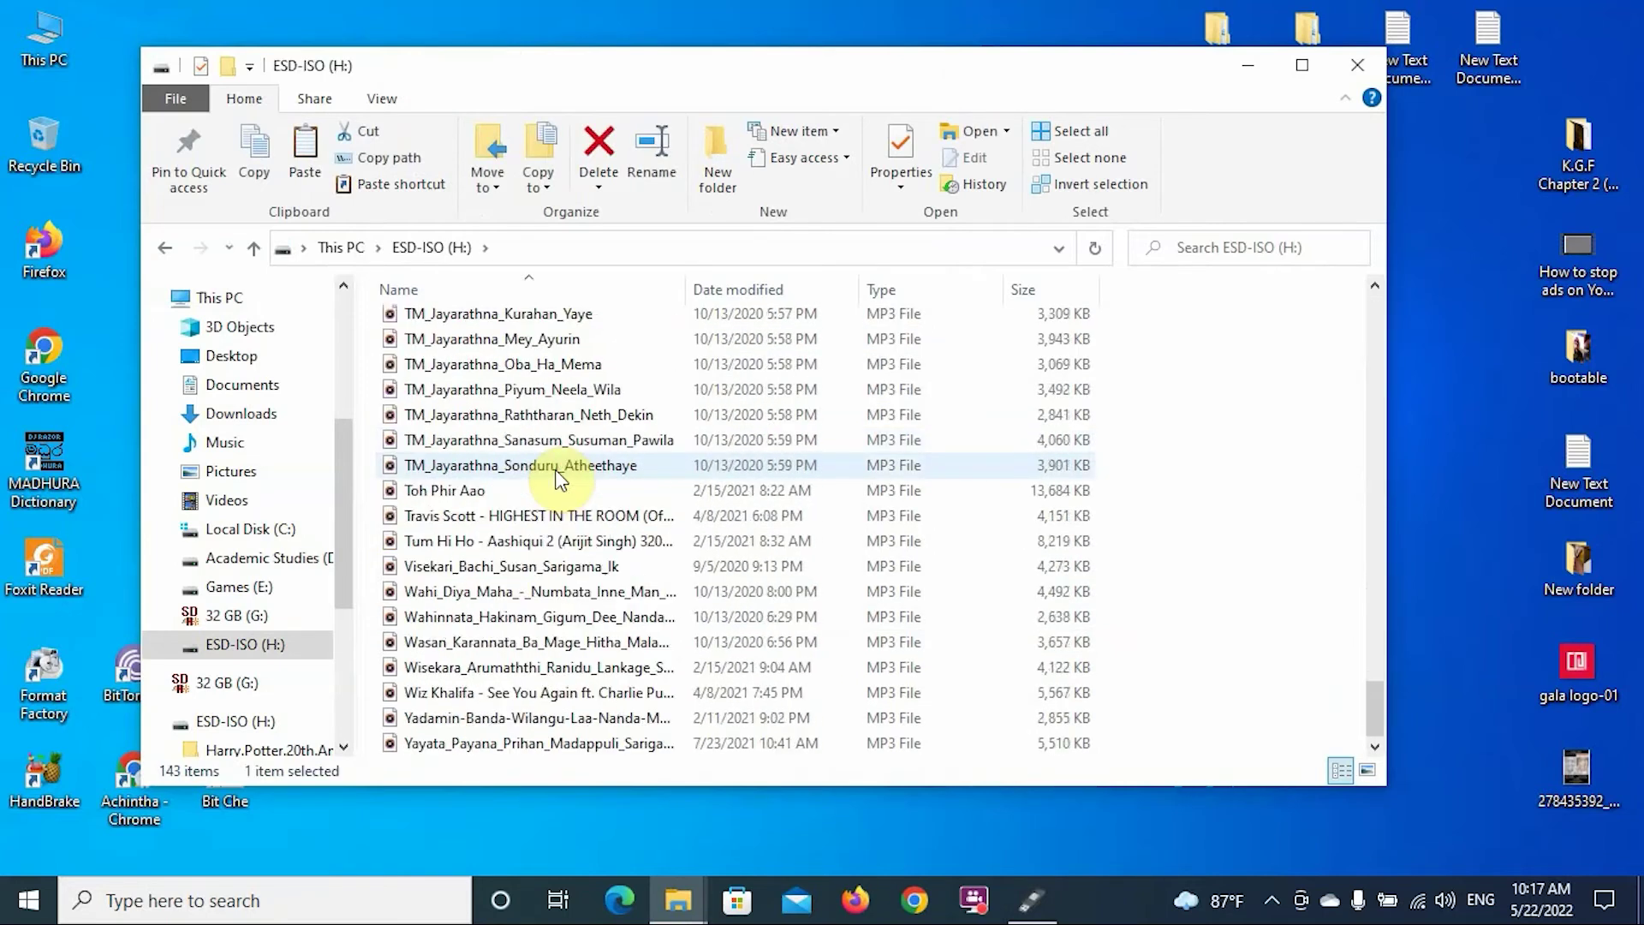
scroll(558, 477, "up", 20)
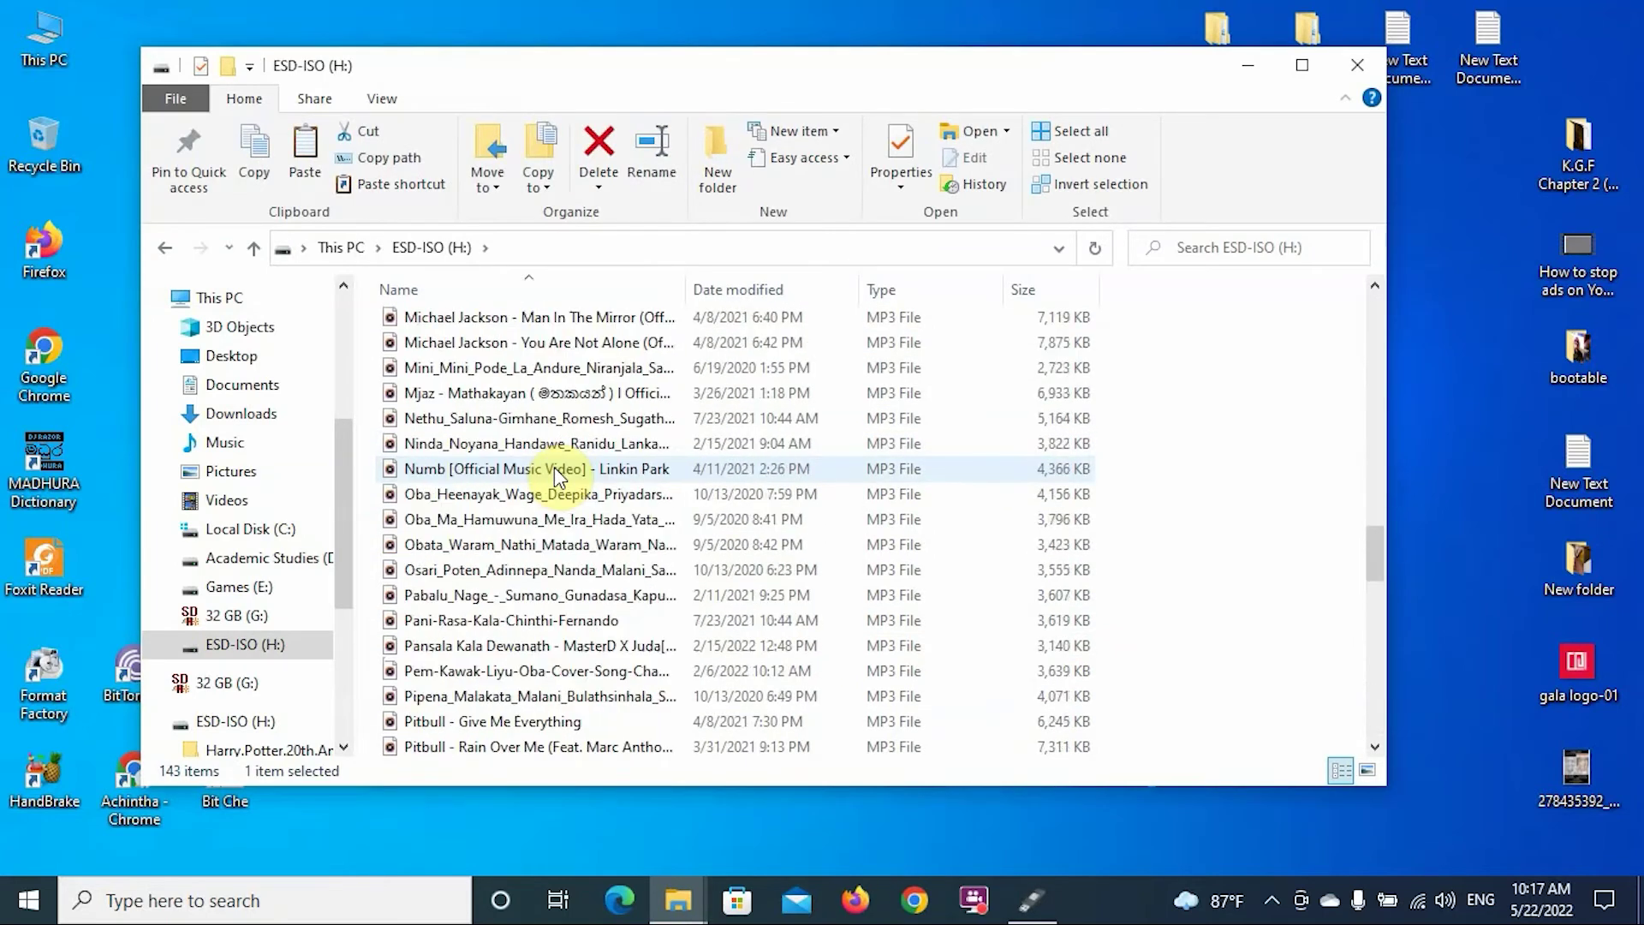
scroll(553, 466, "up", 18)
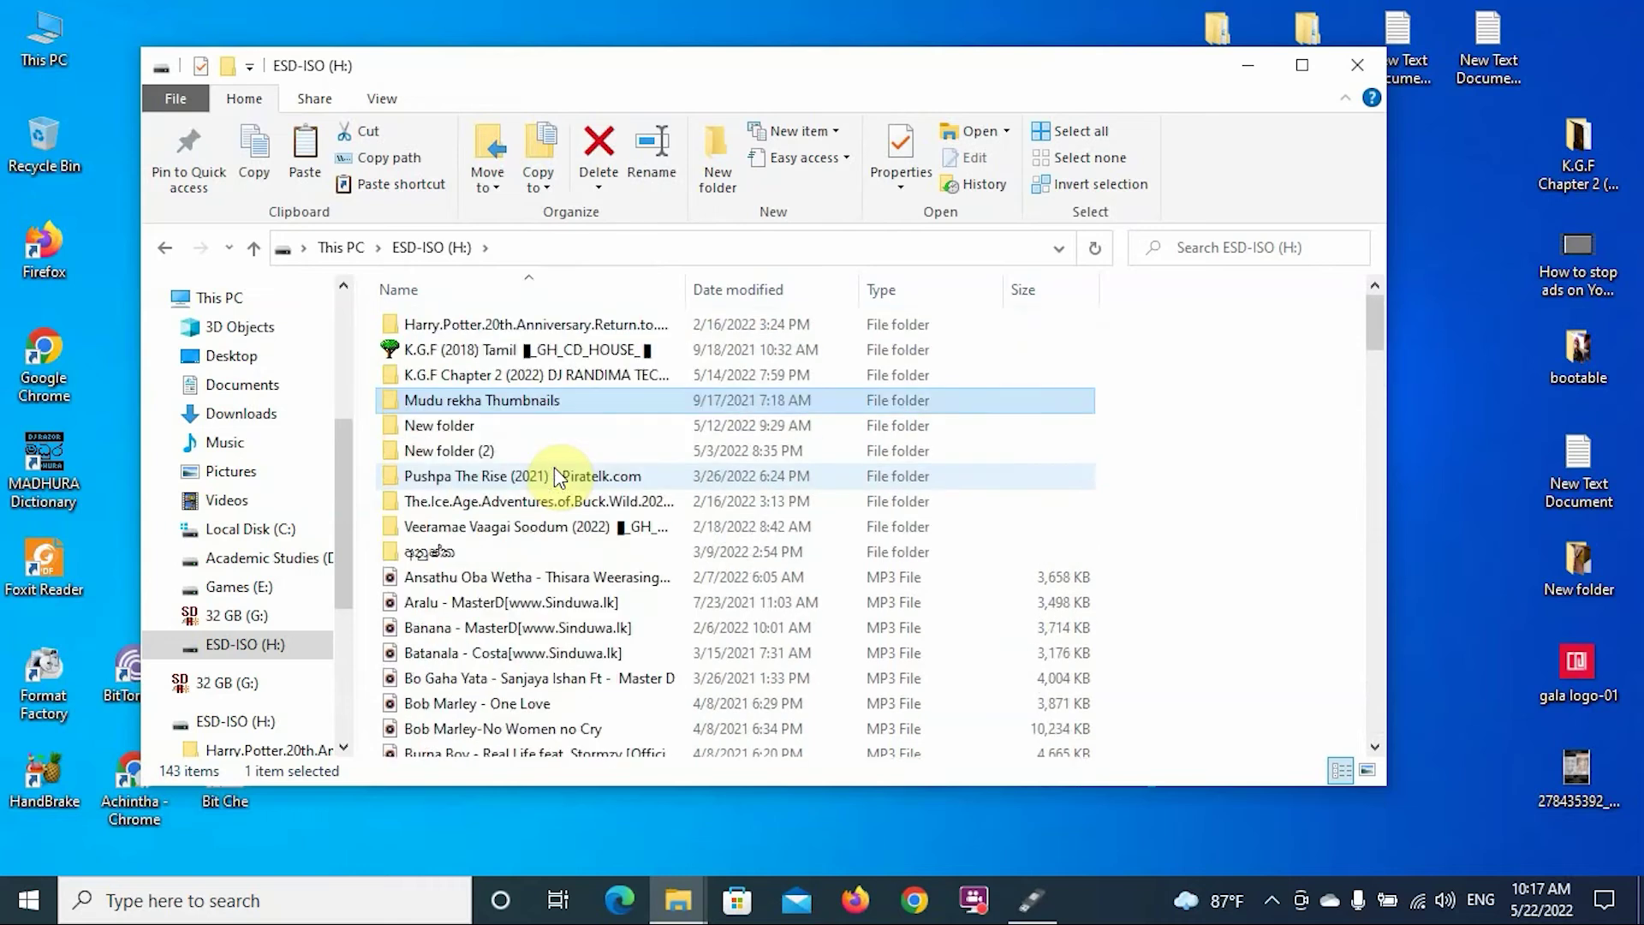
scroll(554, 466, "down", 8)
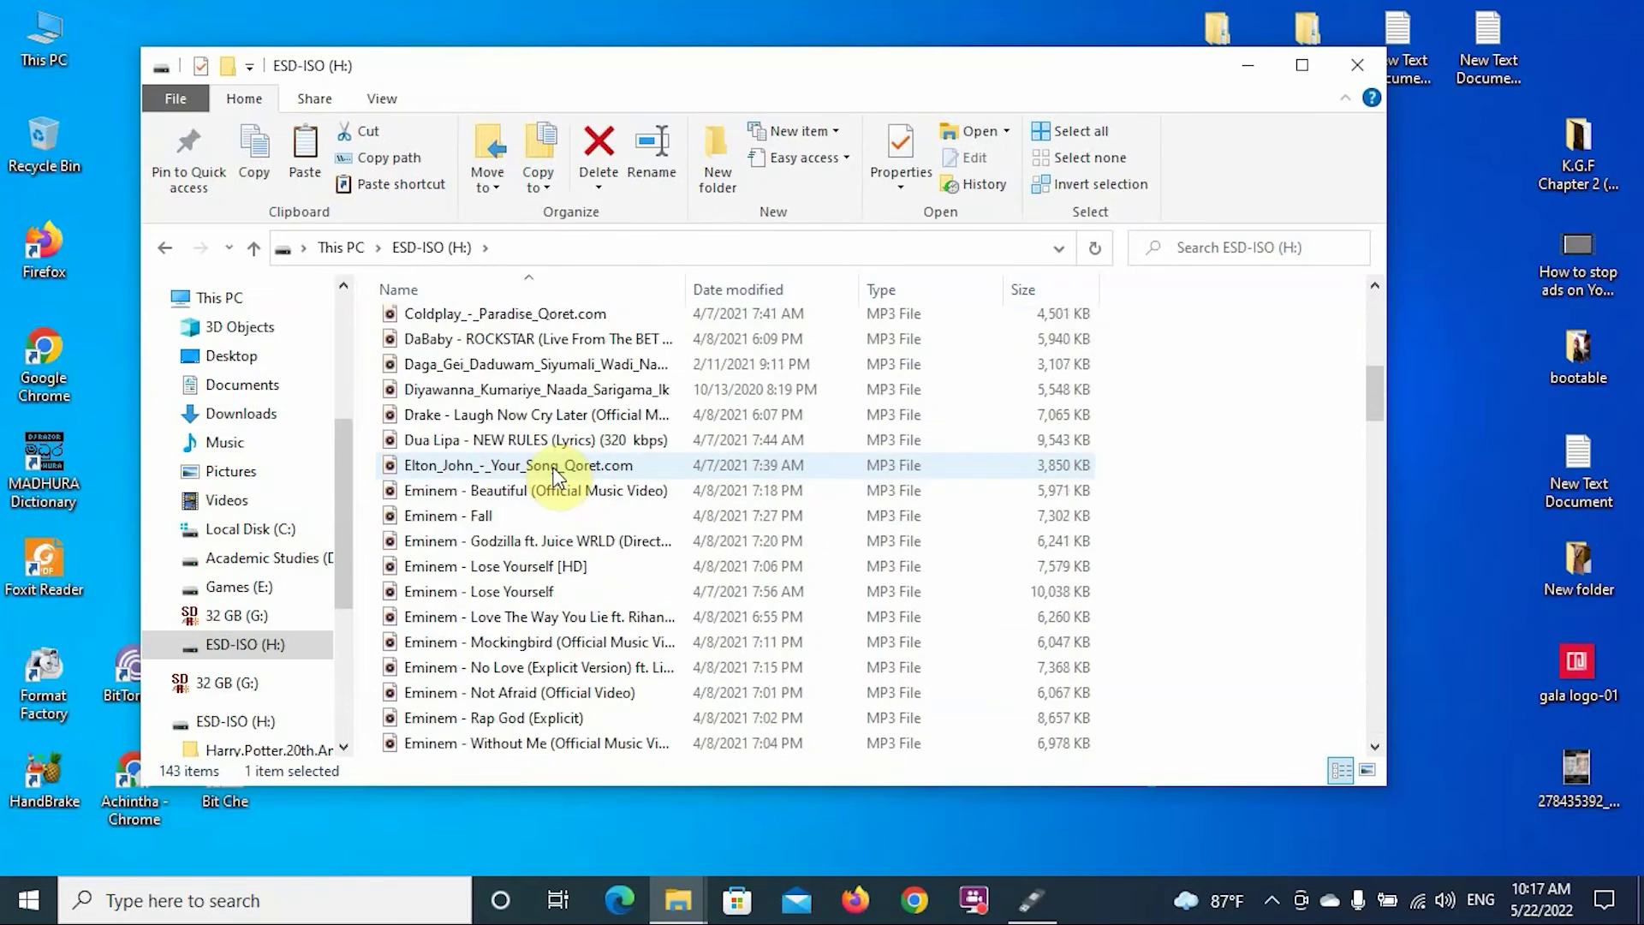
scroll(558, 476, "down", 1)
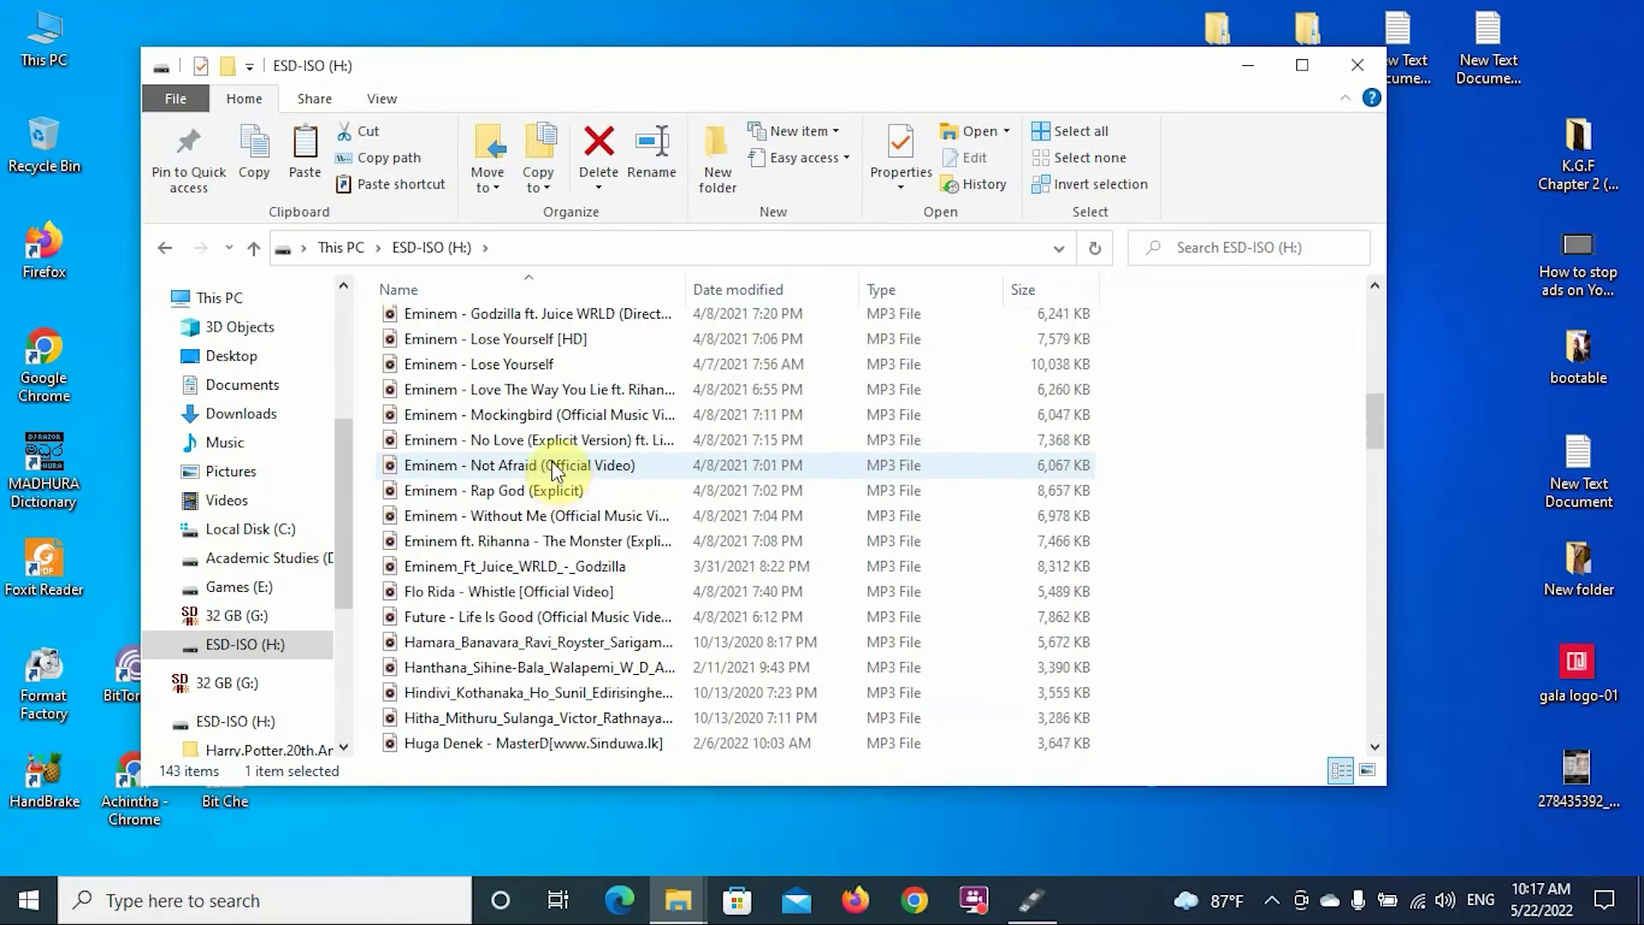
Go back to This PC, then write Windows 10.iso to ESD-ISO (H:), accepting the data-erase warning
left_click(175, 250)
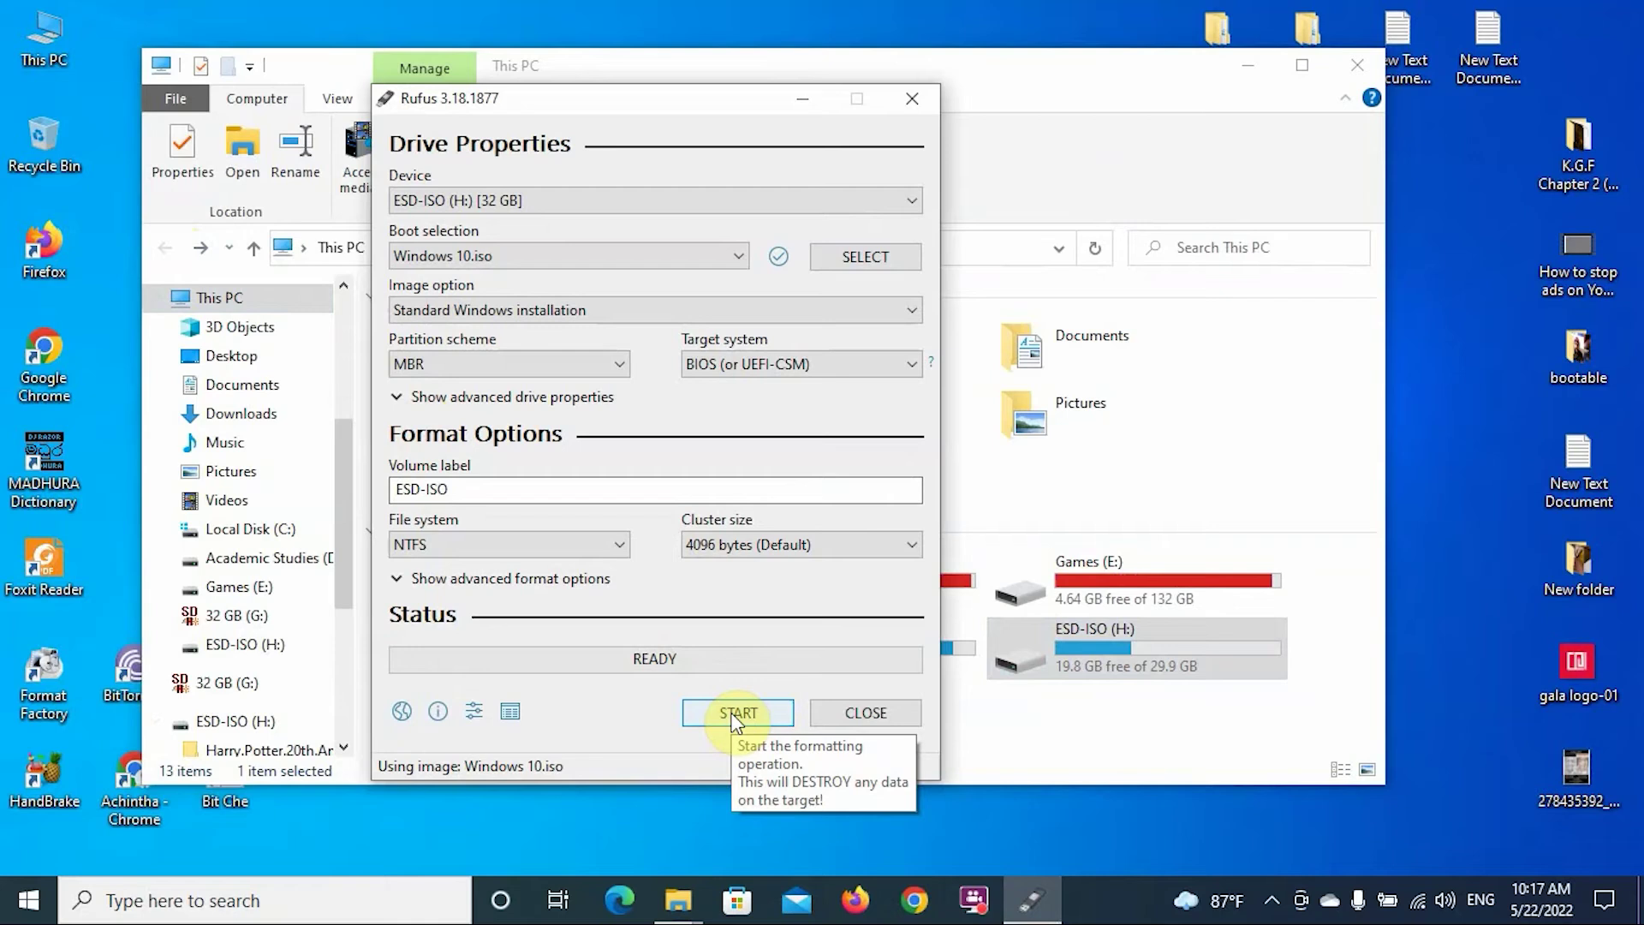
left_click(729, 711)
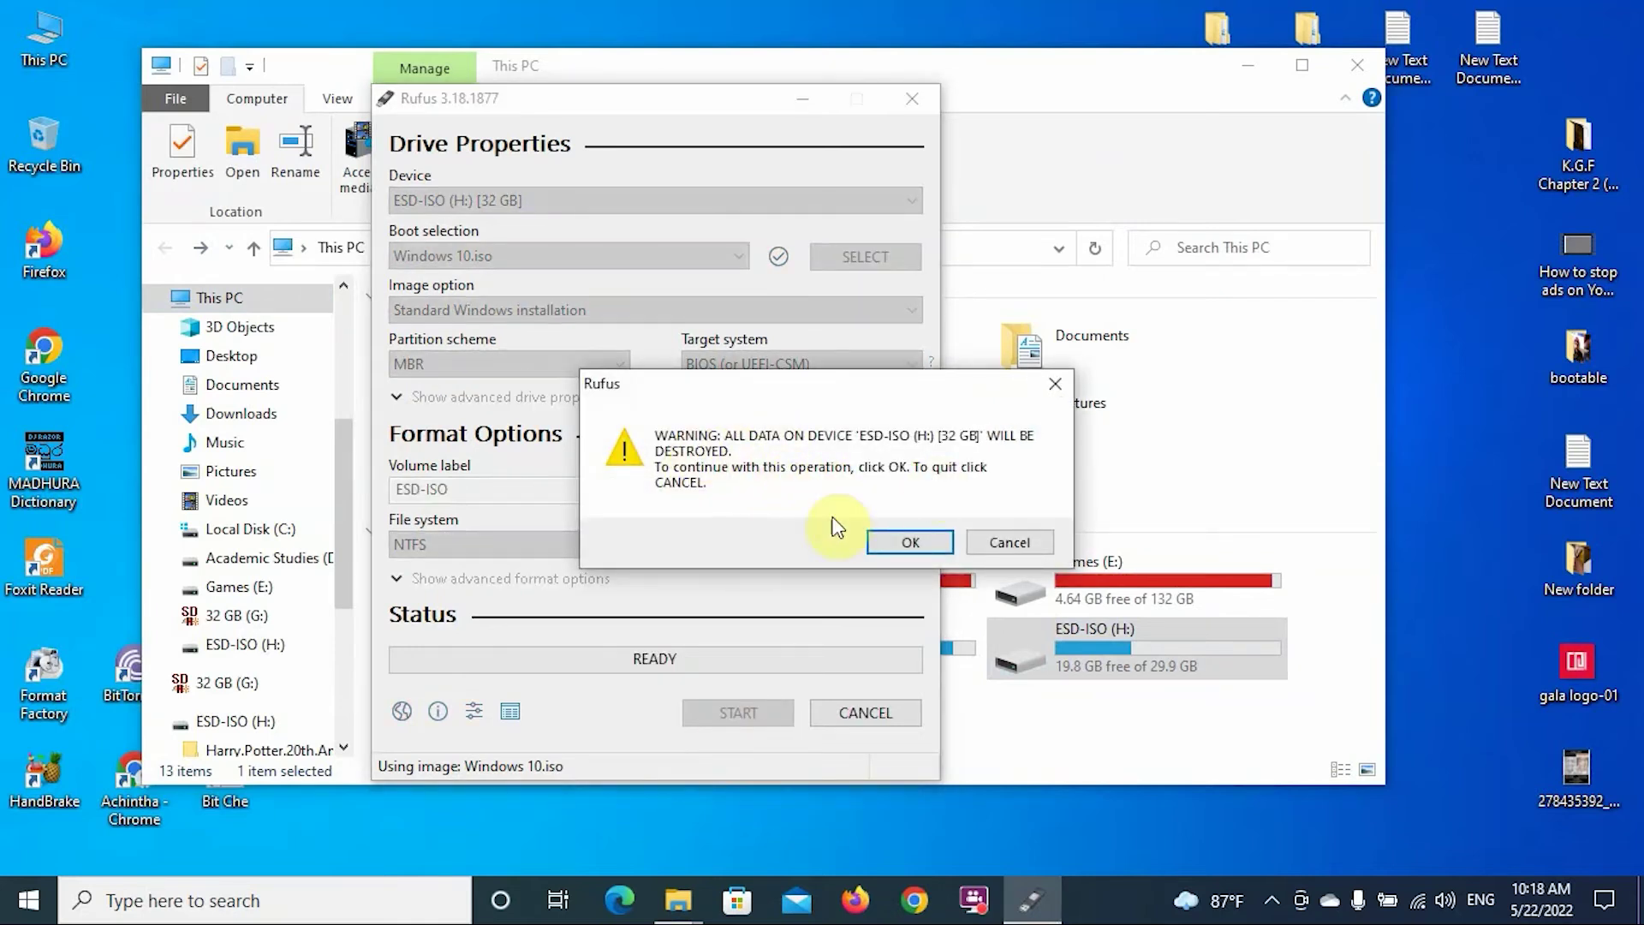
left_click(908, 542)
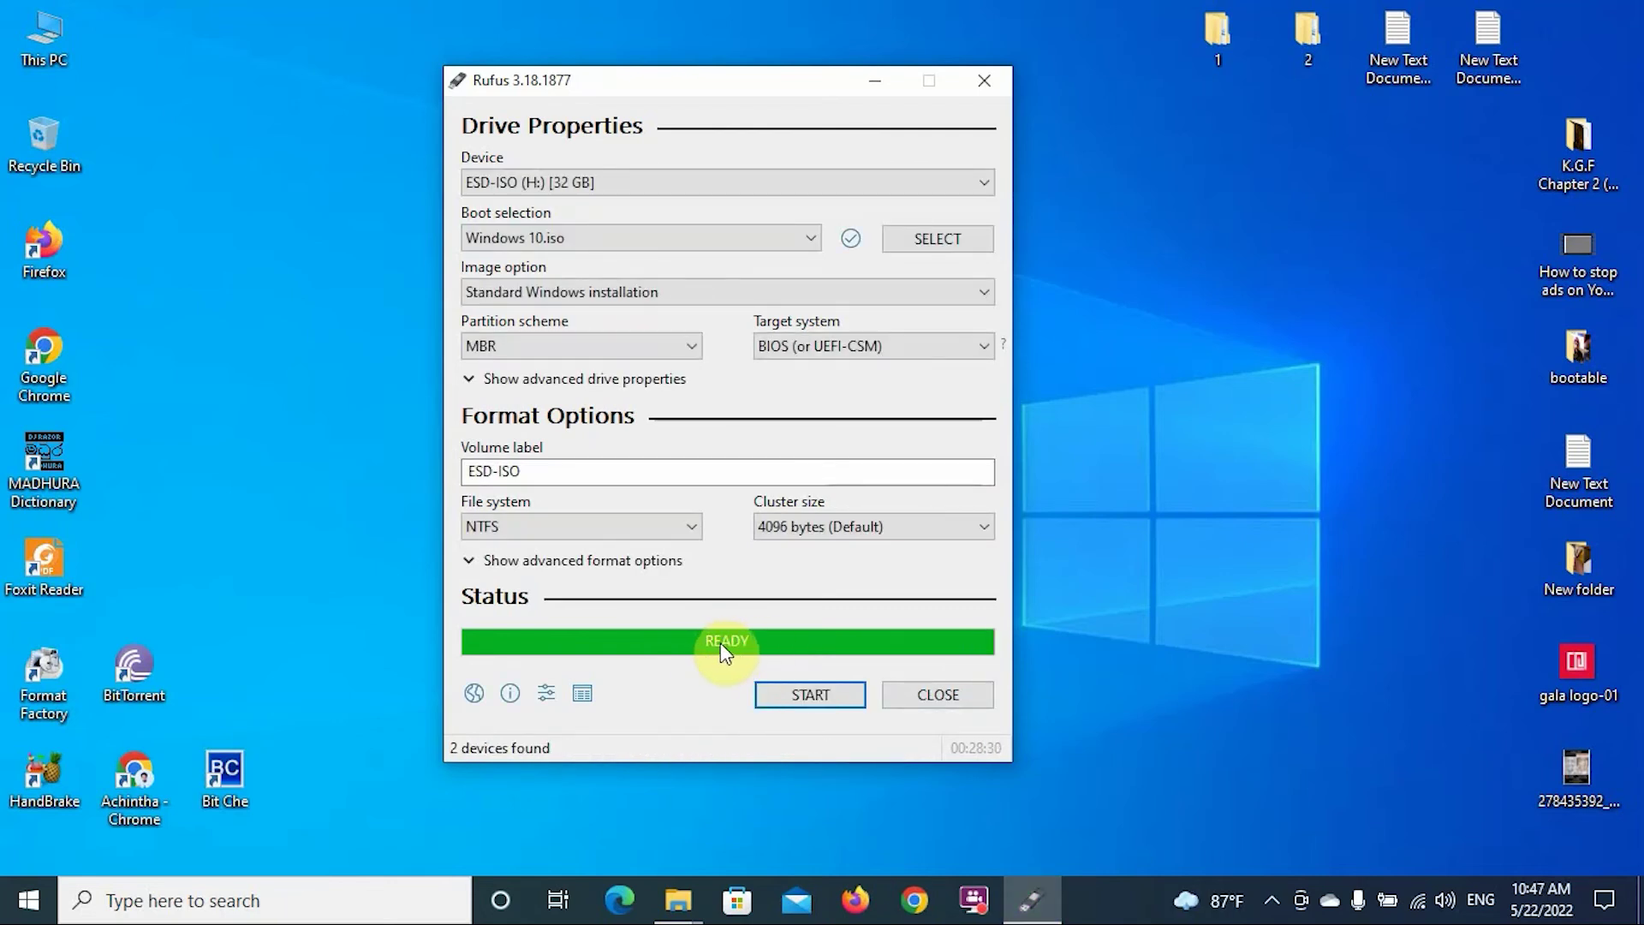
Close Rufus once the ESD-ISO (H:) write shows READY, then refresh the desktop
left_click(952, 699)
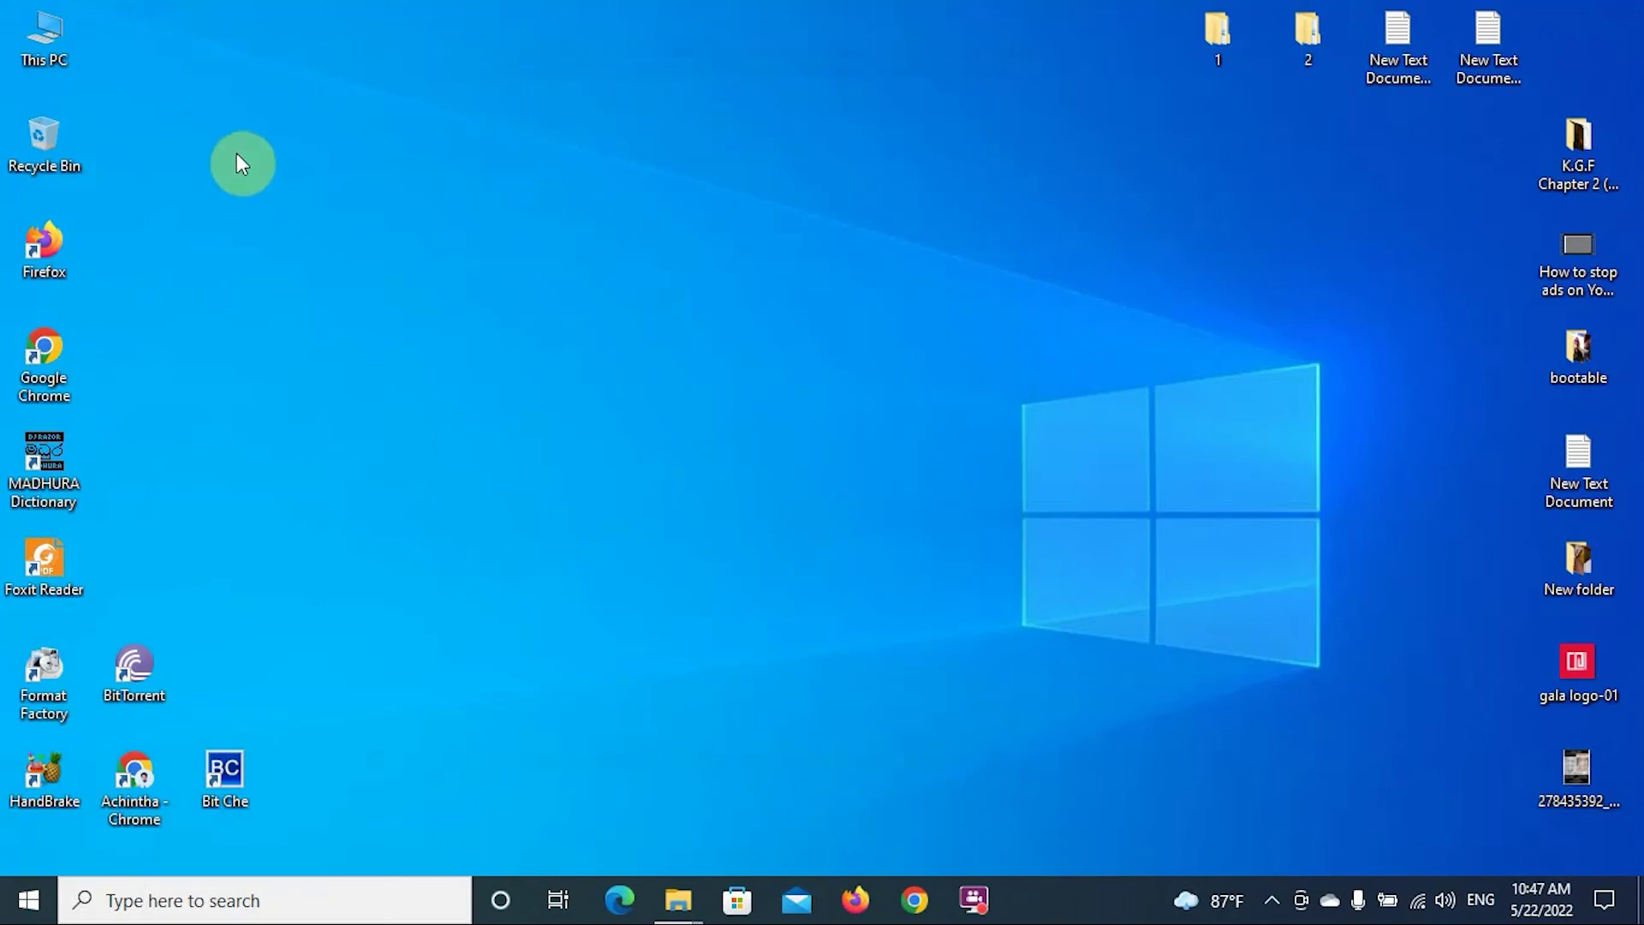
right_click(236, 153)
left_click(290, 225)
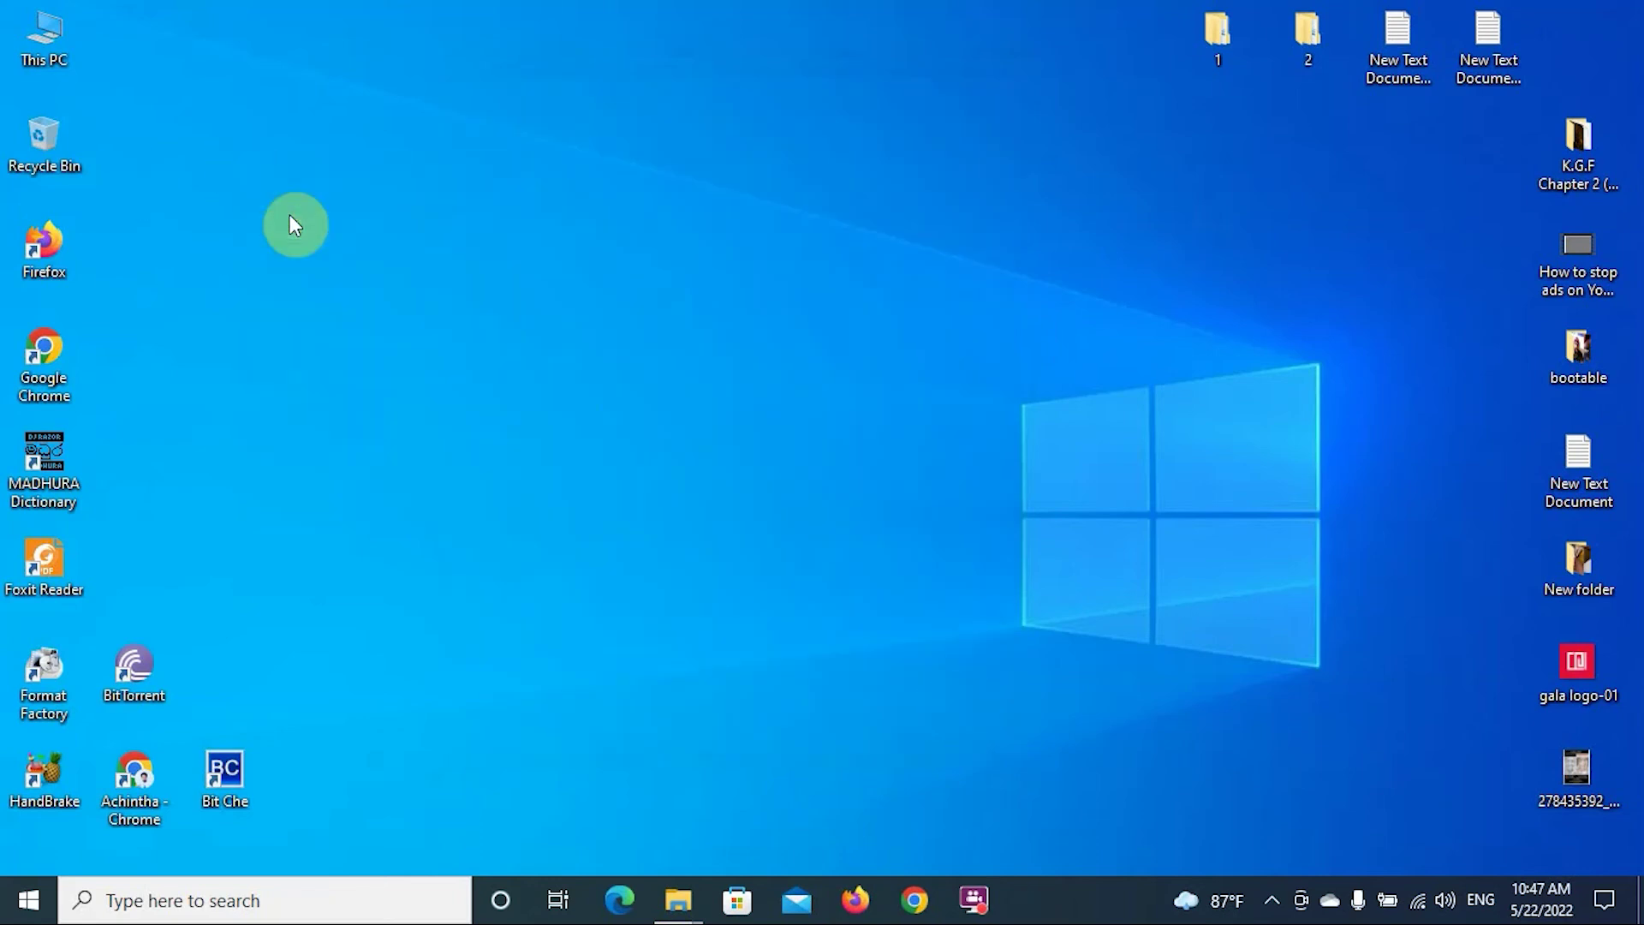